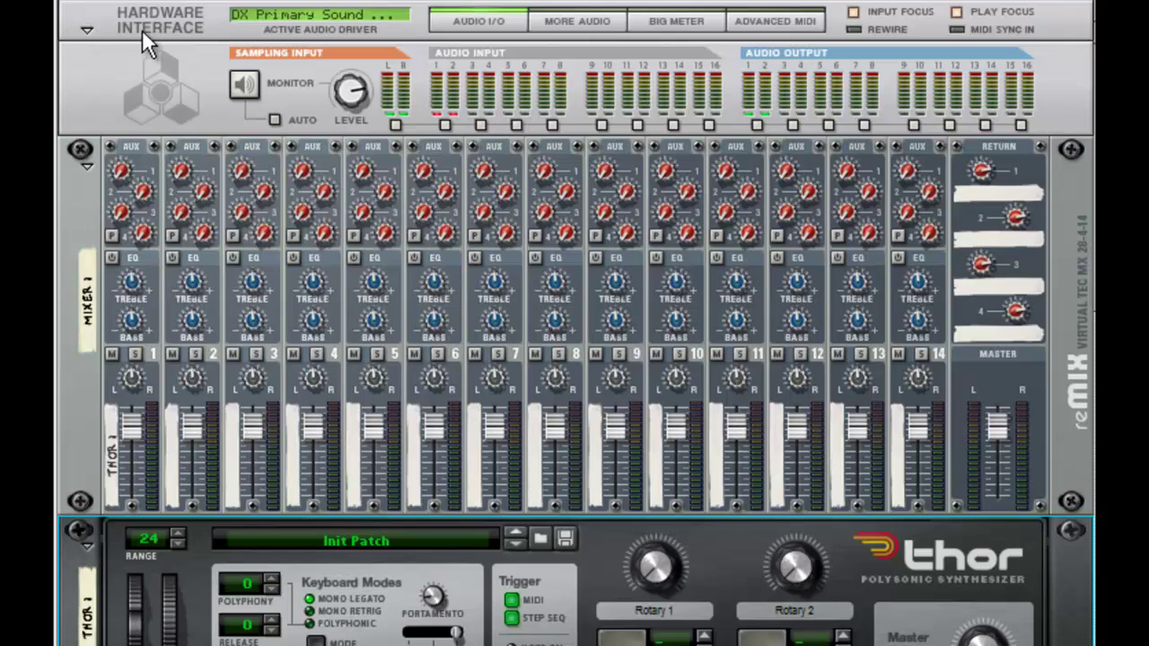
# Select the hardware interface and flip the rack to inspect the cabling, then back to the front
pyautogui.click(108, 112)
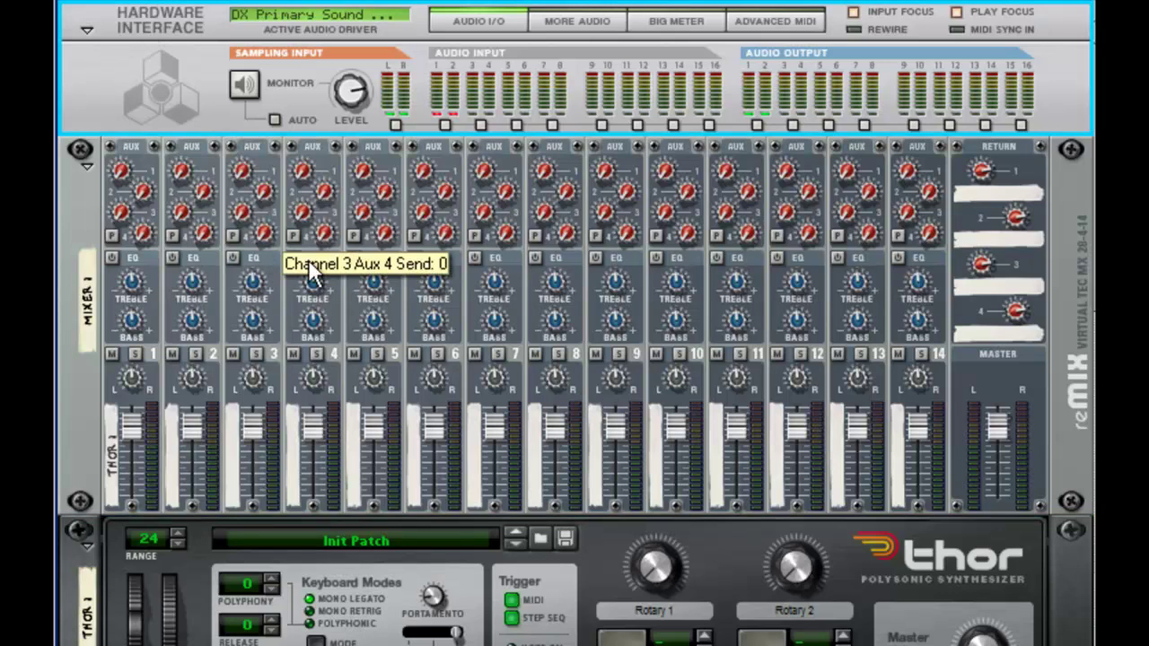
pyautogui.scroll(-2, 810, 423)
pyautogui.press('Tab')
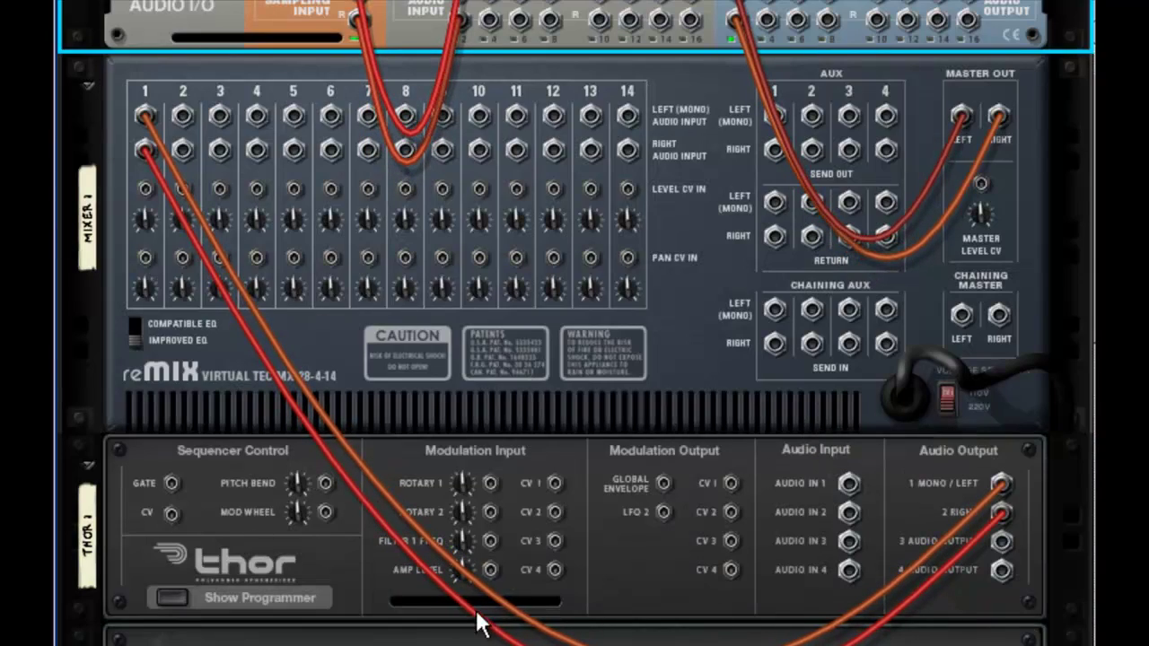
pyautogui.press('Tab')
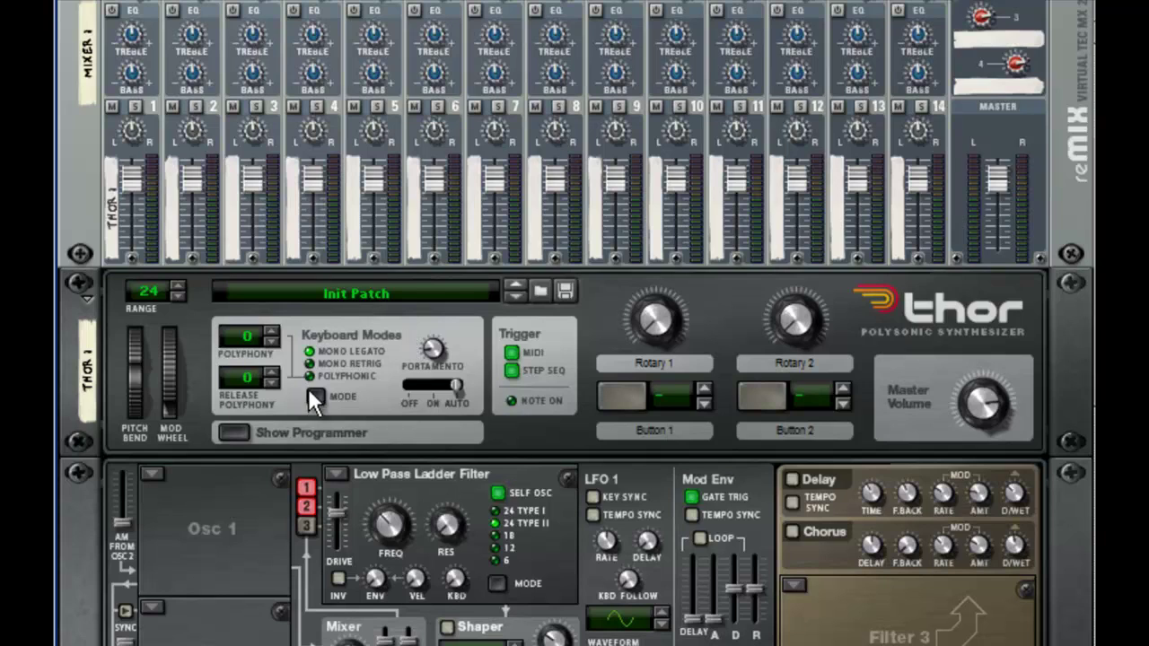
pyautogui.scroll(-5, 301, 386)
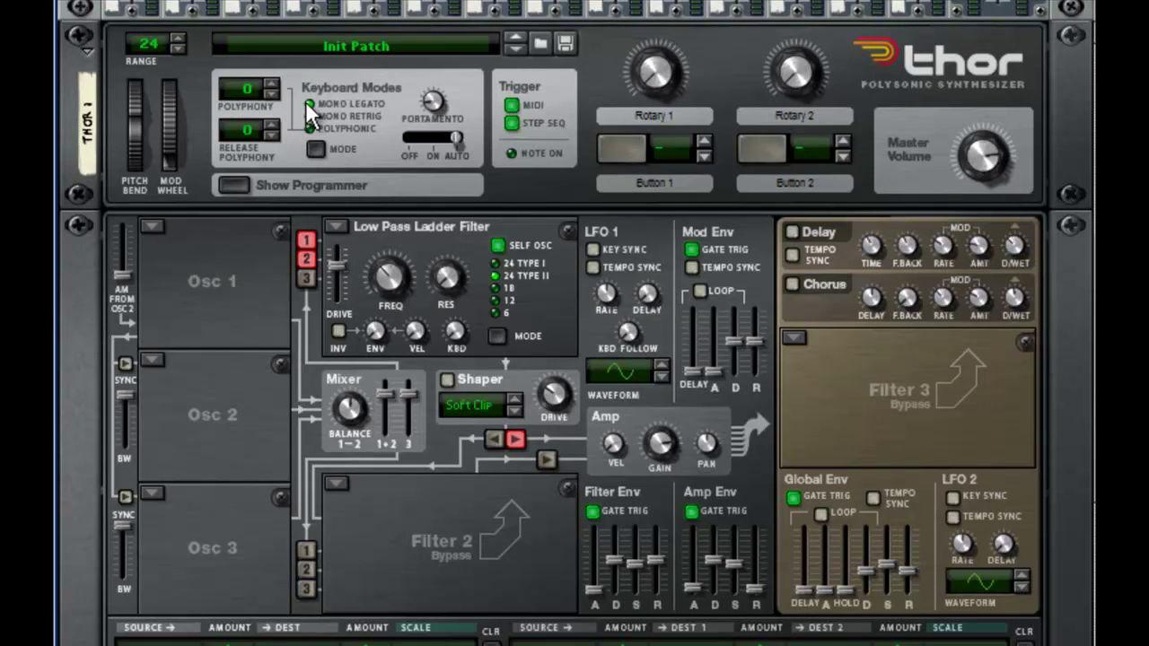
# Select the Thor synth and try its portamento modes, leaving it on Auto
pyautogui.click(247, 143)
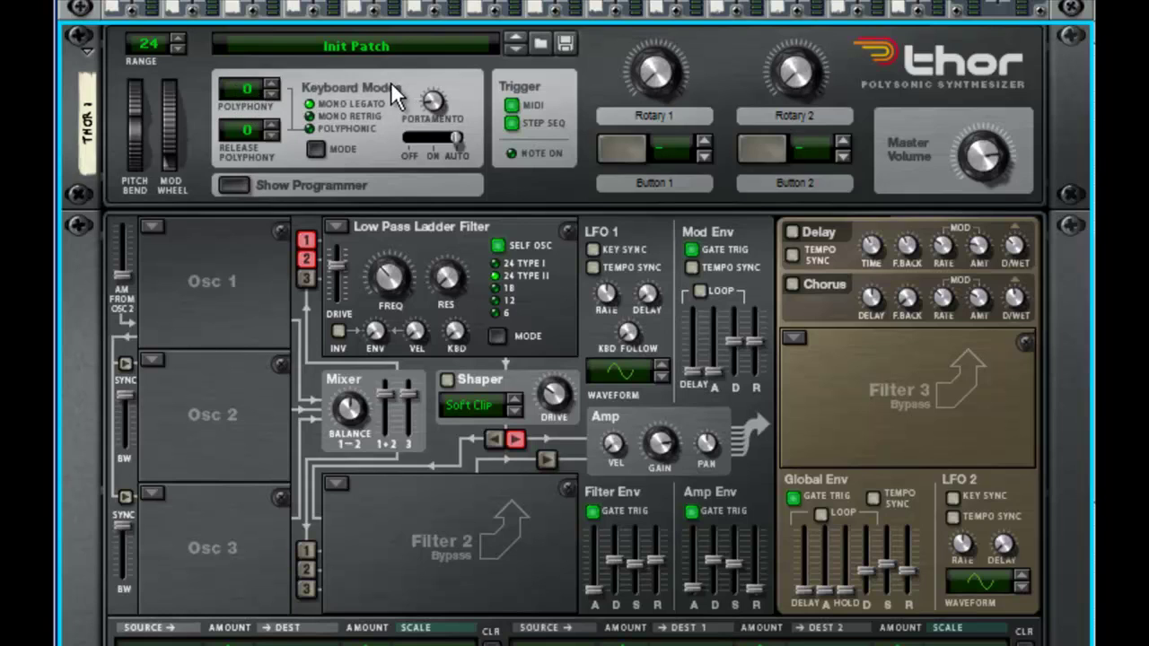
pyautogui.moveTo(432, 102)
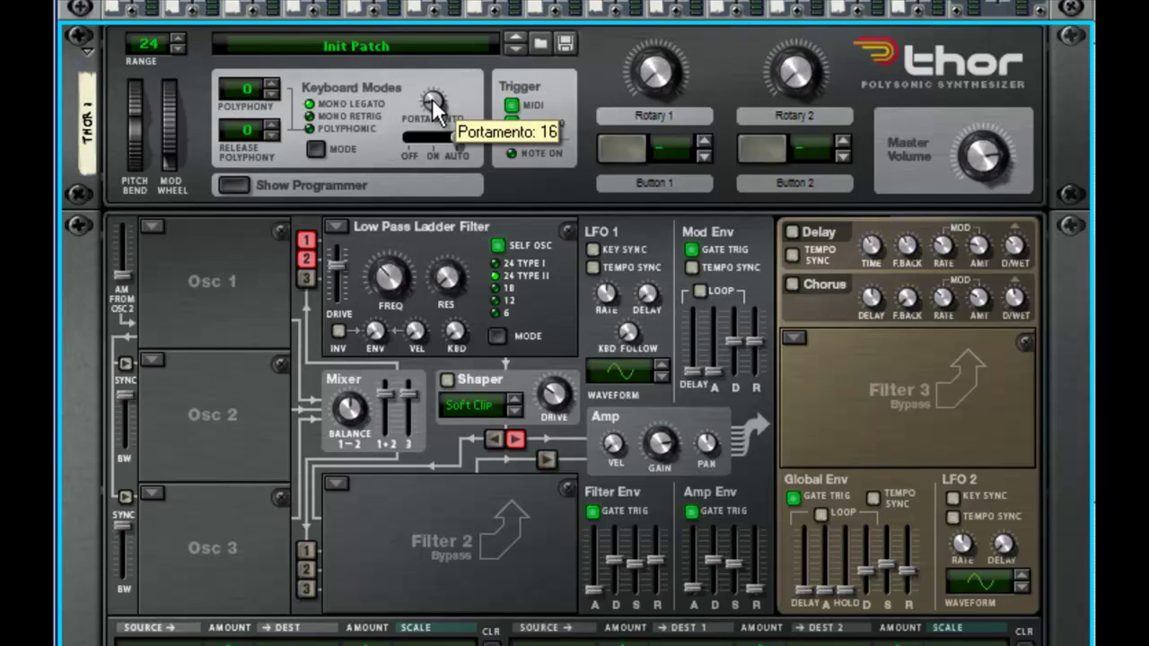
pyautogui.moveTo(458, 139)
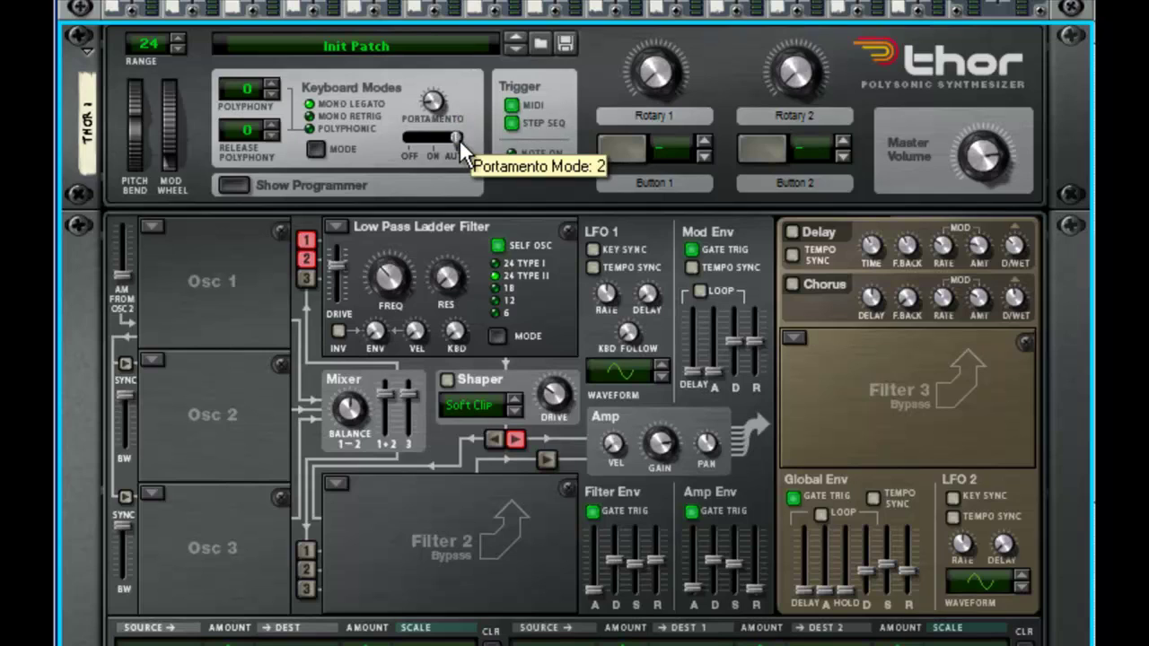
pyautogui.moveTo(459, 140); pyautogui.dragTo(508, 165)
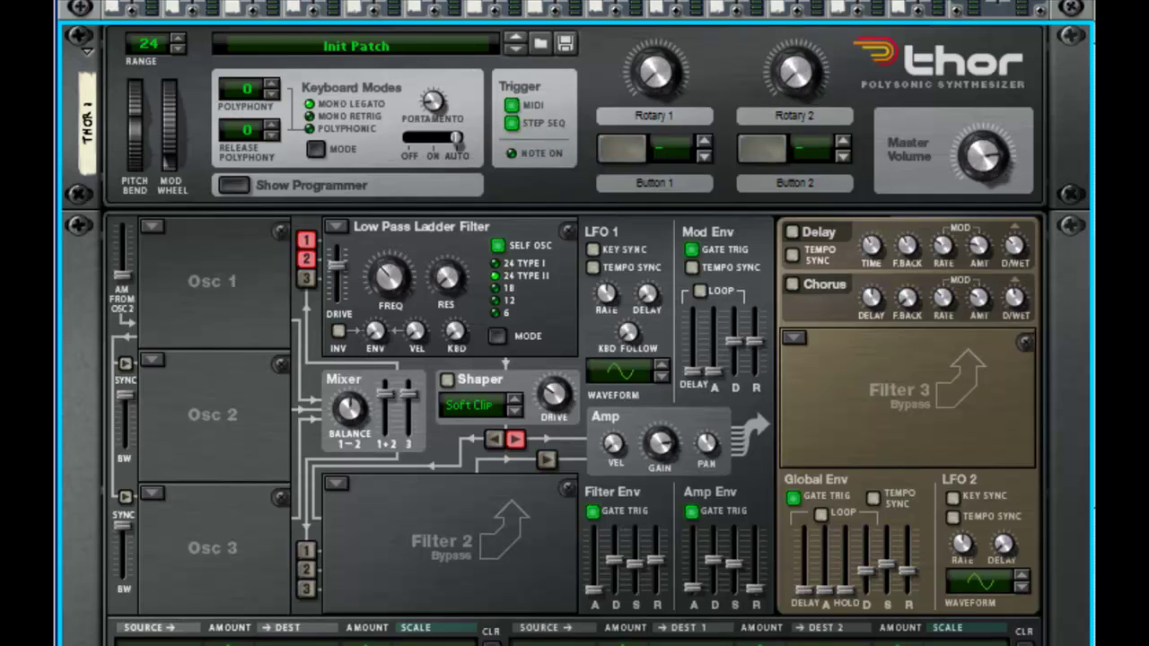
# Load an Analog oscillator into Thor's Osc 1 slot
pyautogui.scroll(-3, 575, 323)
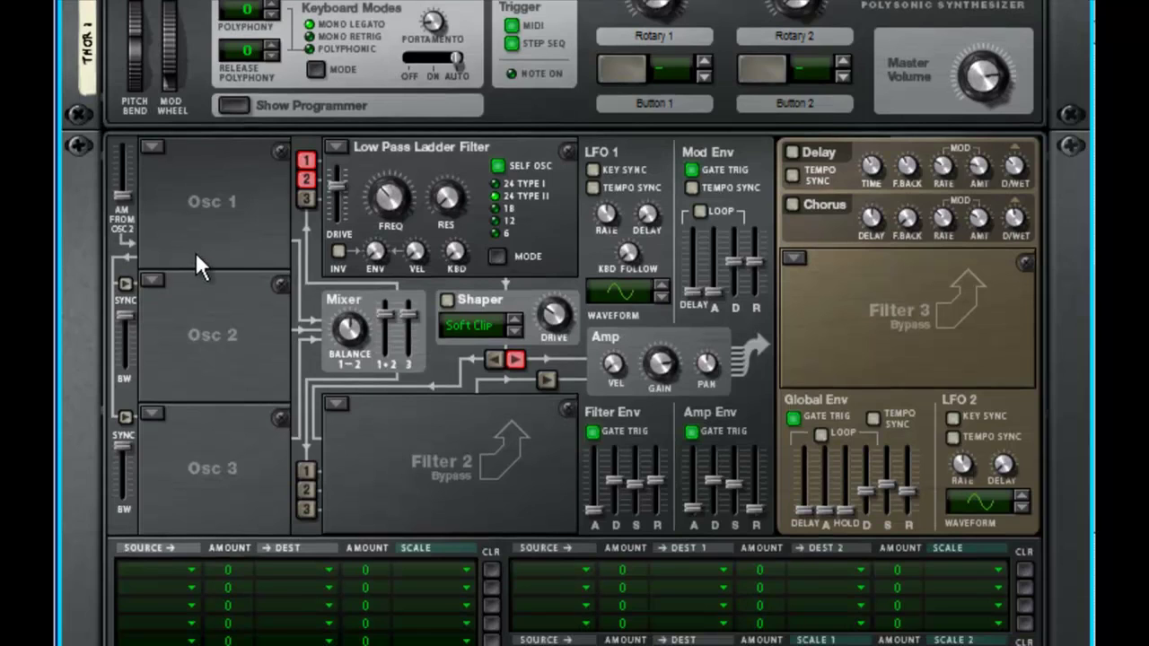
pyautogui.click(151, 148)
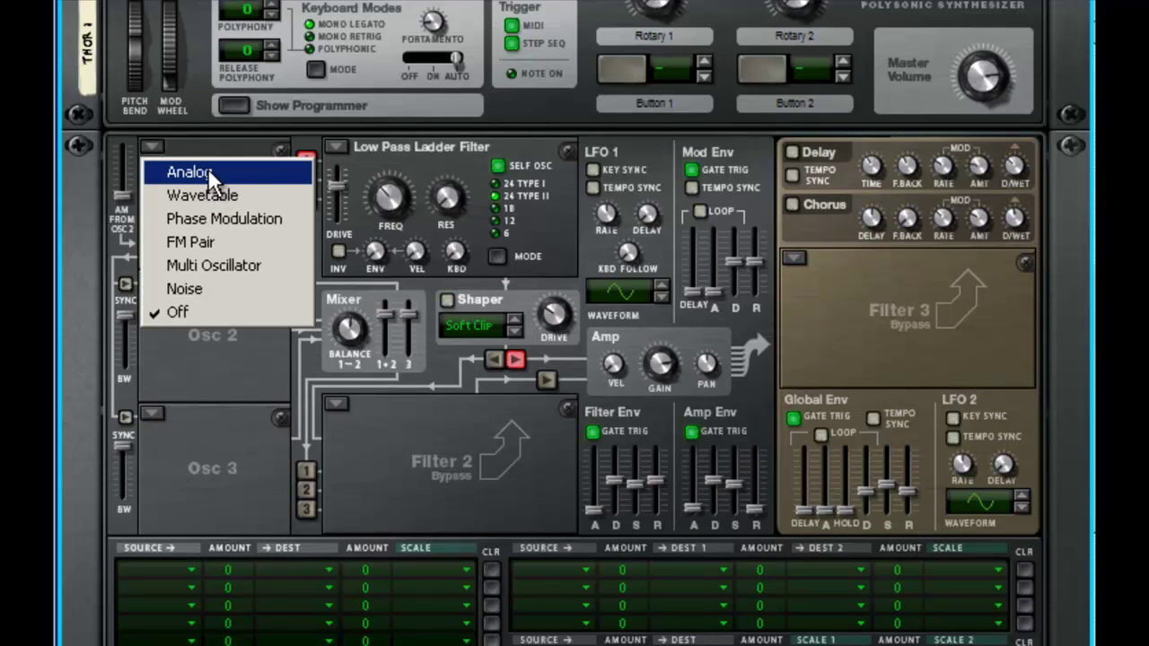
pyautogui.click(207, 170)
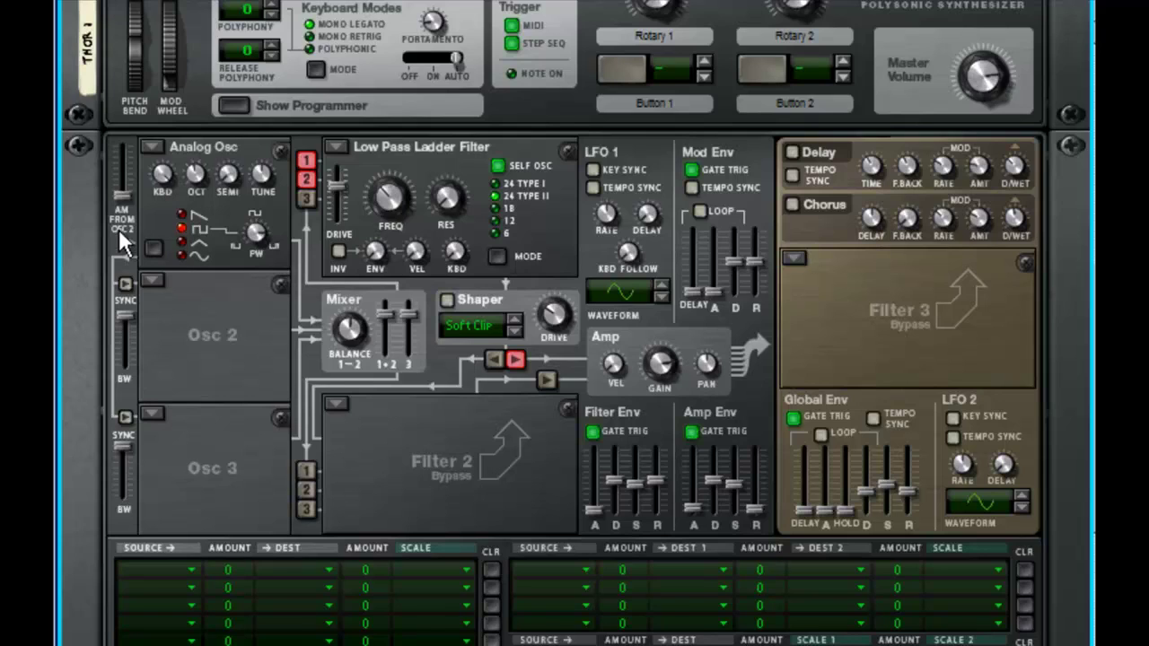
# Raise Osc 1 by 12 semitones, set pulse width to about 117, and drop the cutoff to 702 Hz
pyautogui.moveTo(258, 229); pyautogui.dragTo(256, 232)
pyautogui.moveTo(392, 199); pyautogui.dragTo(387, 216)
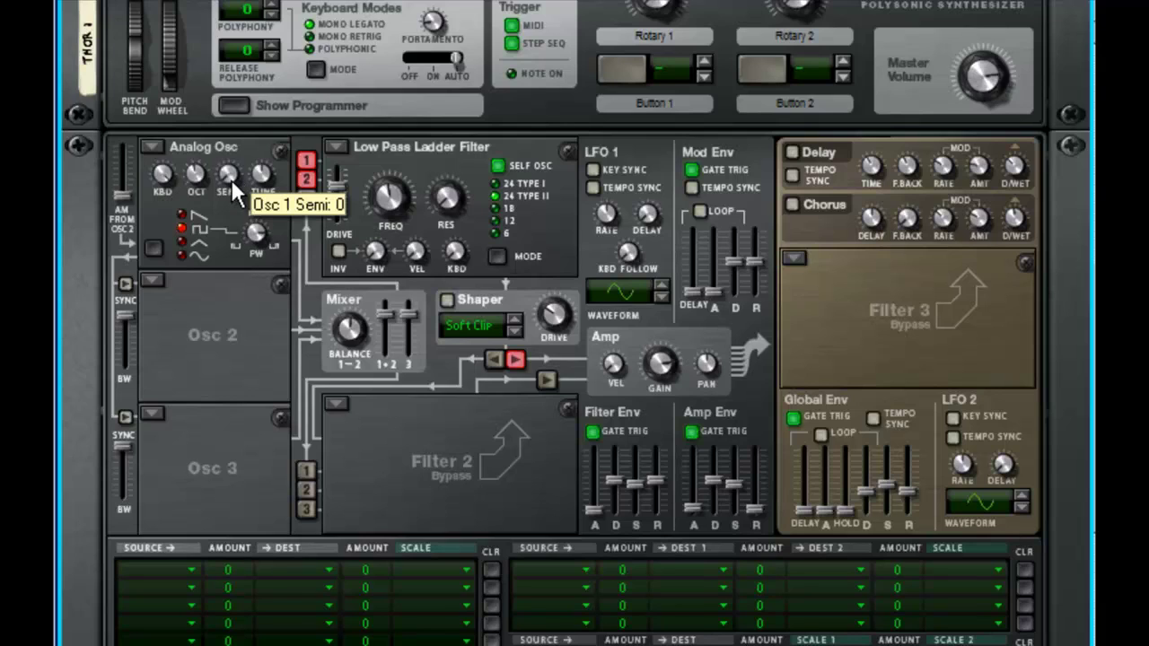
pyautogui.moveTo(232, 180); pyautogui.dragTo(230, 22)
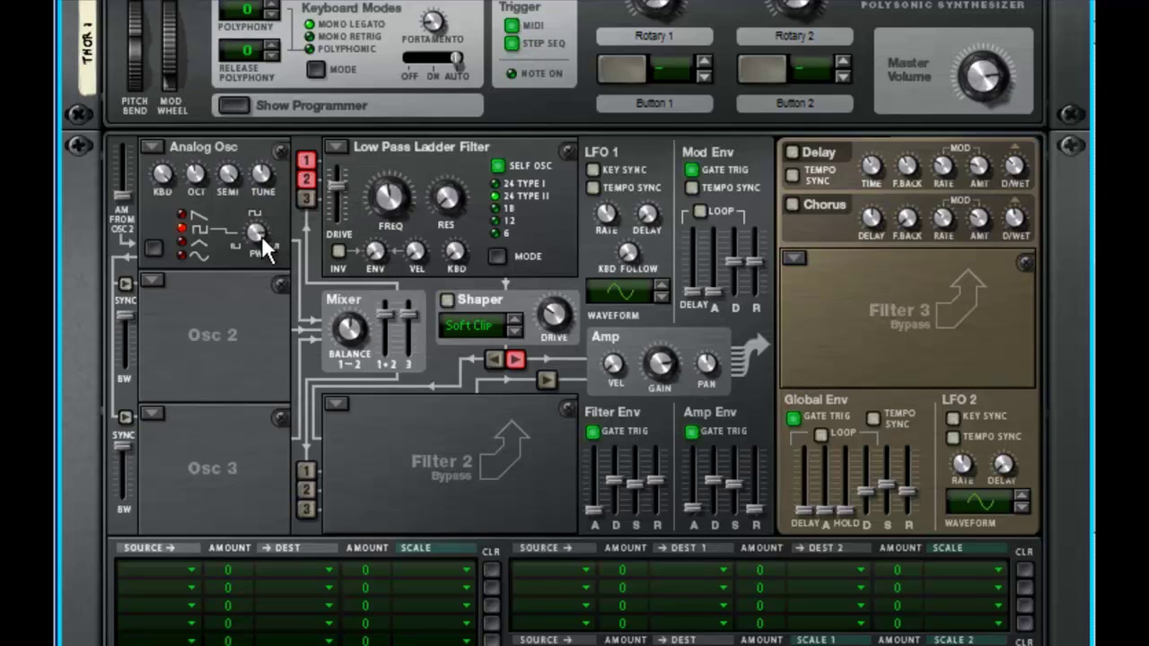
pyautogui.moveTo(262, 237); pyautogui.dragTo(256, 230)
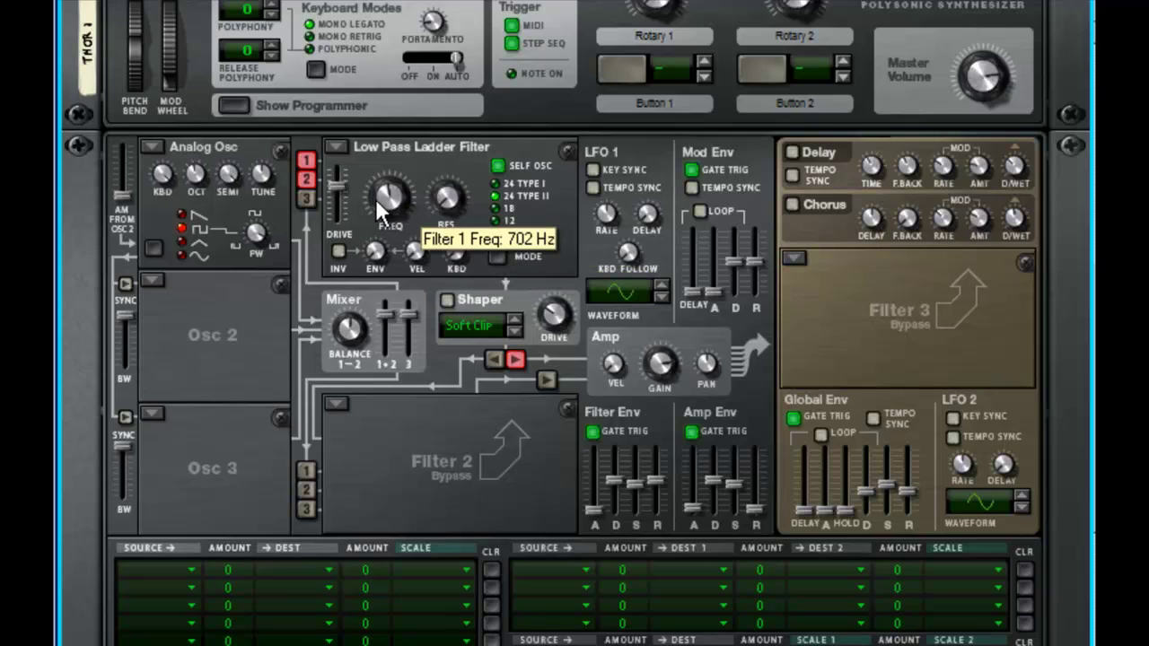
# Set filter ENV 93, VEL 0, slope 24 Type I, cutoff 236 Hz, and Osc 1 PW 125
pyautogui.moveTo(372, 254); pyautogui.dragTo(361, 204)
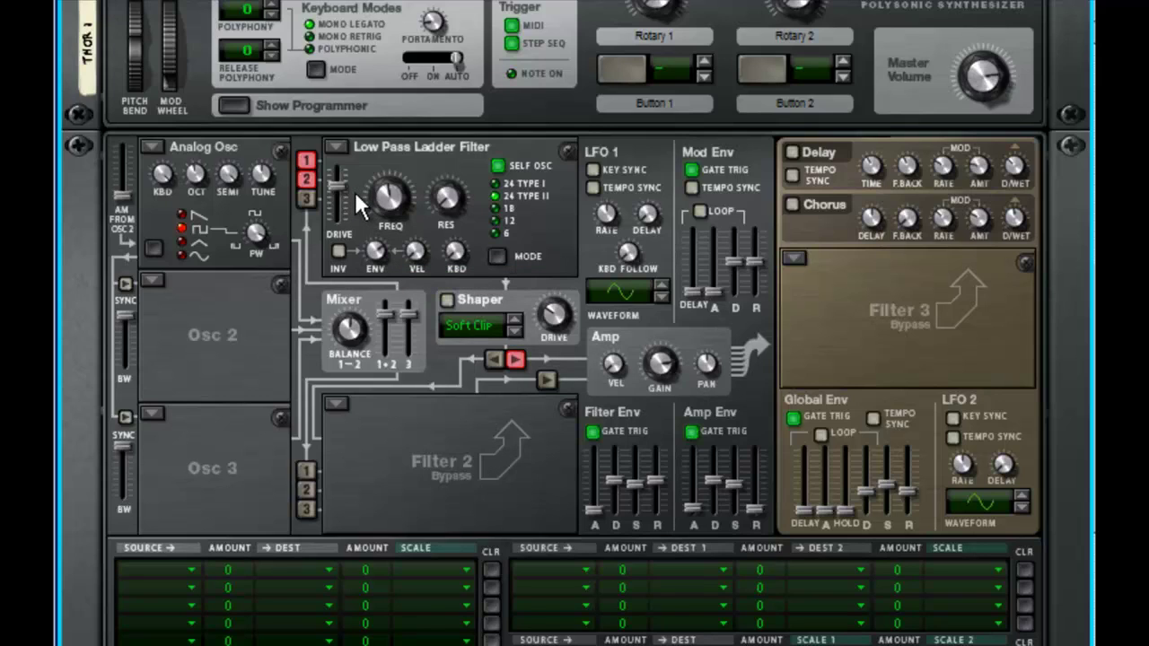
pyautogui.moveTo(416, 252)
pyautogui.mouseDown()
pyautogui.moveTo(417, 226)
pyautogui.moveTo(404, 264)
pyautogui.mouseUp()
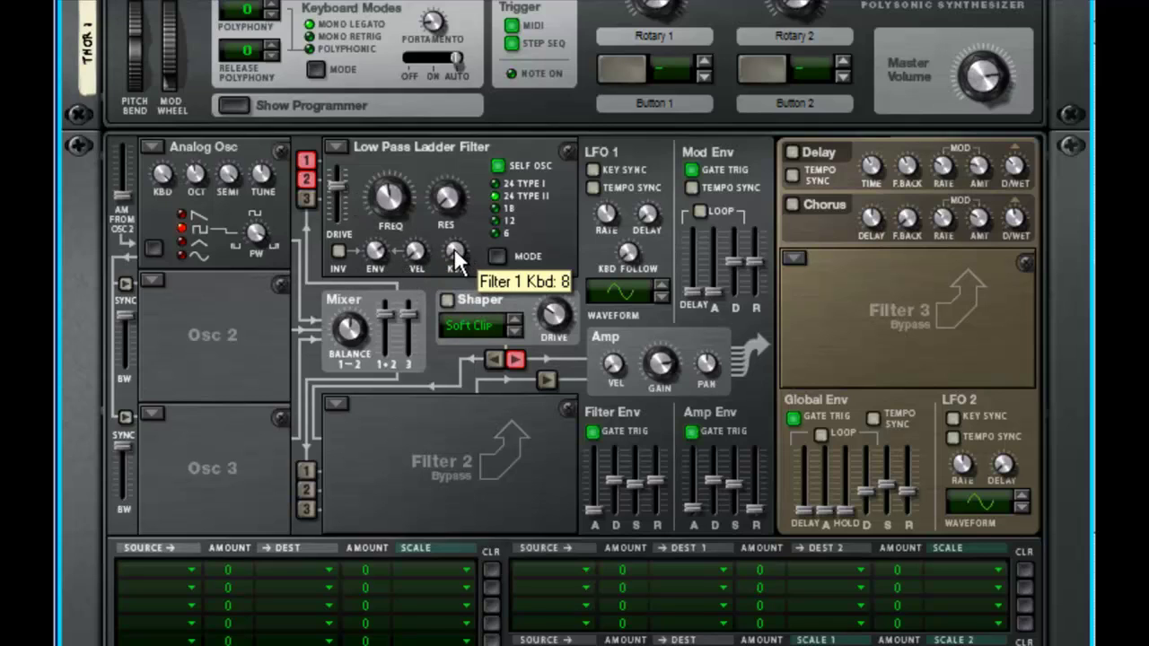
pyautogui.click(497, 249)
pyautogui.click(496, 249)
pyautogui.click(496, 250)
pyautogui.click(497, 249)
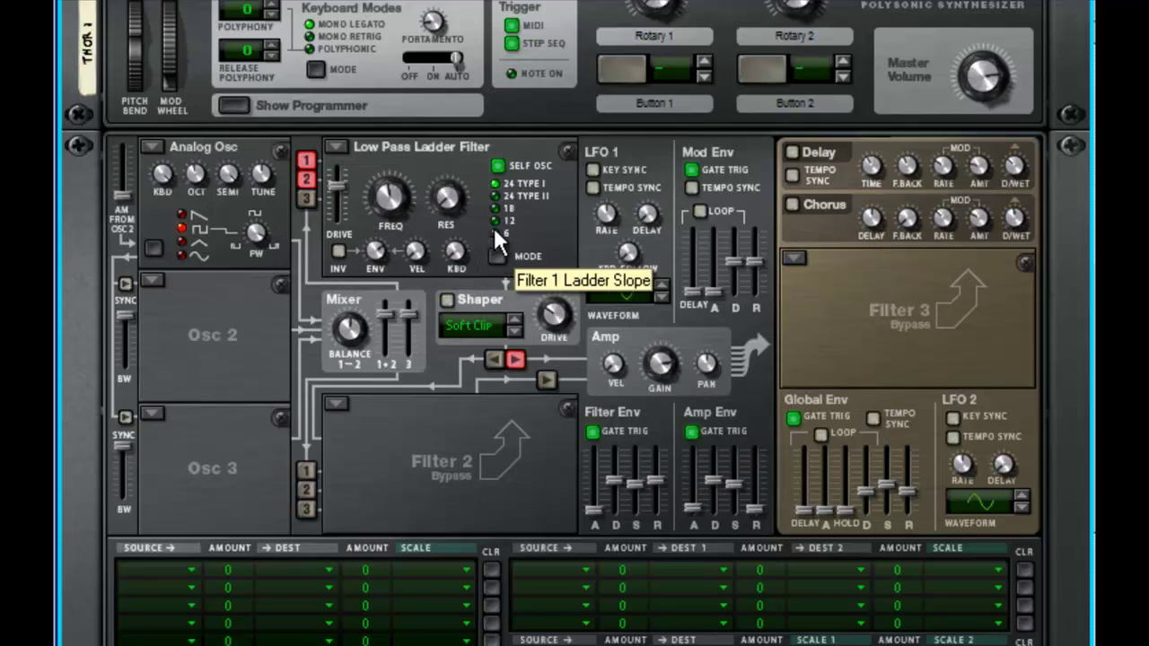
pyautogui.moveTo(396, 205); pyautogui.dragTo(396, 198)
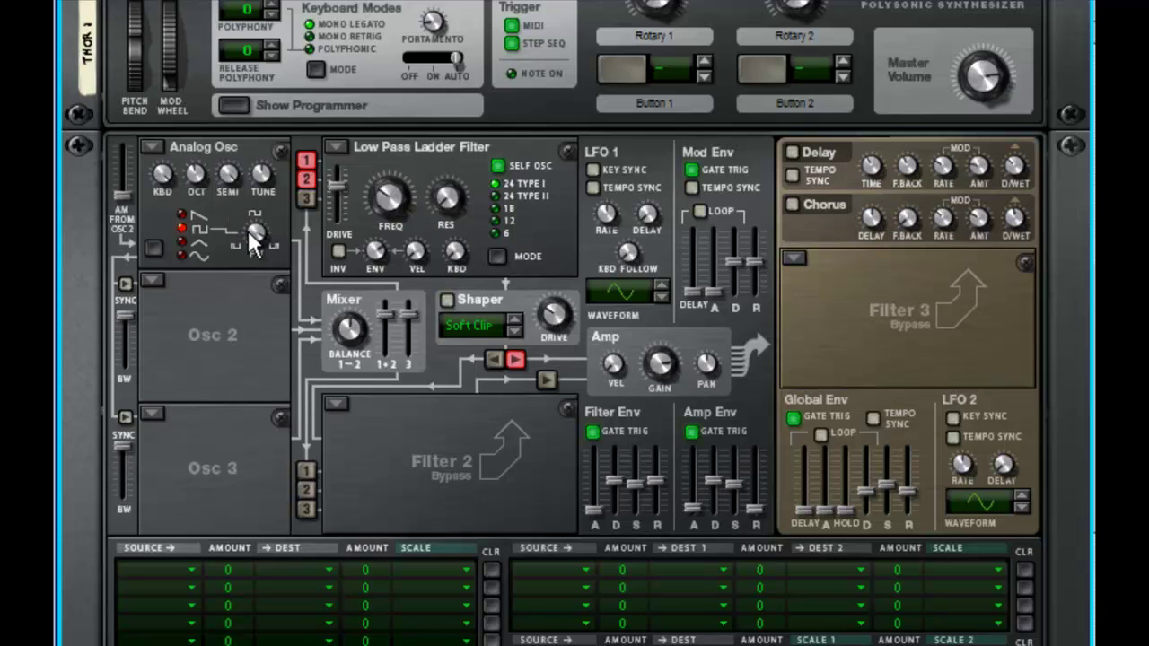
pyautogui.moveTo(251, 231); pyautogui.dragTo(250, 226)
pyautogui.moveTo(253, 236); pyautogui.dragTo(255, 242)
# Load a Phase Modulation oscillator into Osc 2 at octave 5, square first wave, PM 78
pyautogui.click(152, 279)
pyautogui.click(208, 359)
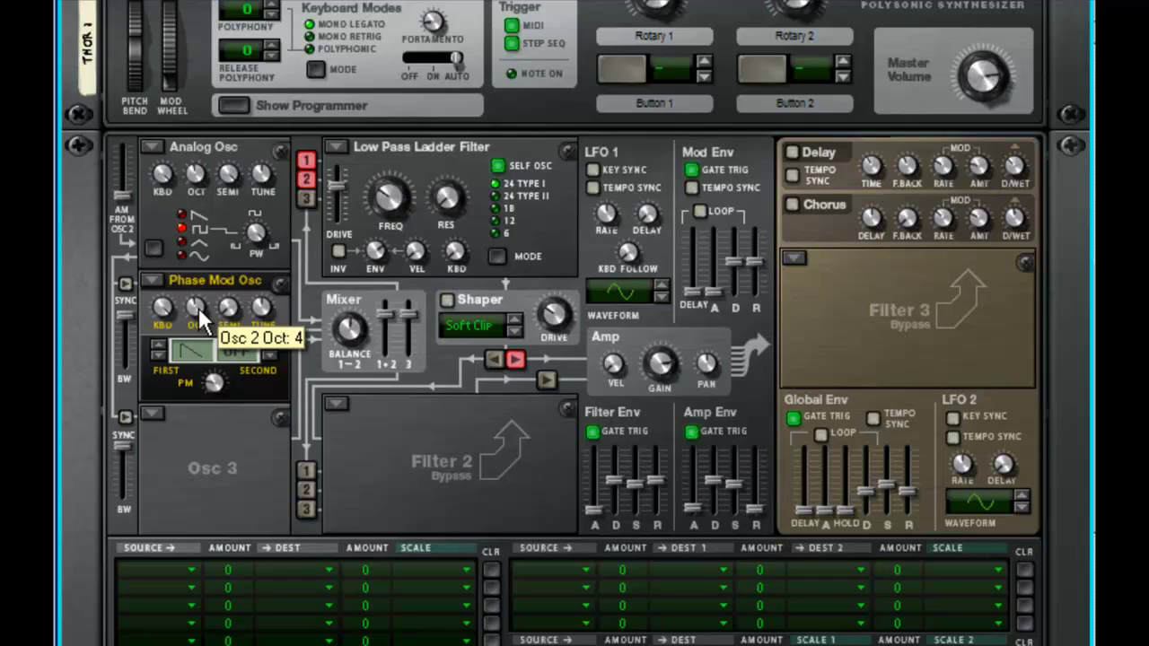
pyautogui.moveTo(198, 307); pyautogui.dragTo(198, 303)
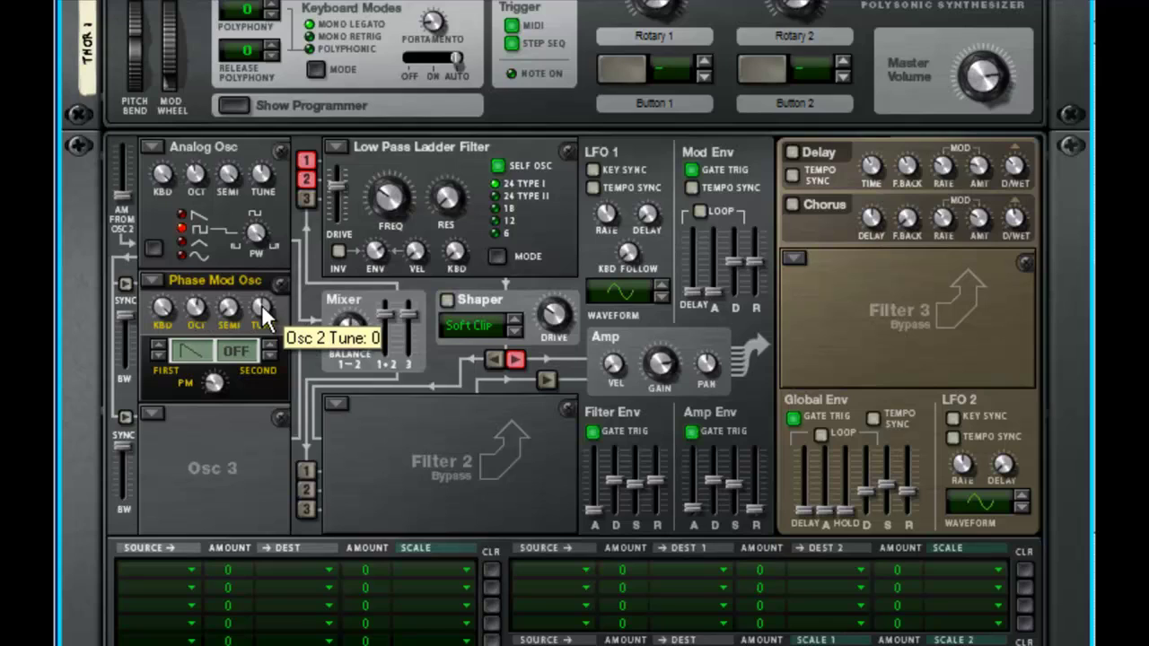
pyautogui.click(157, 356)
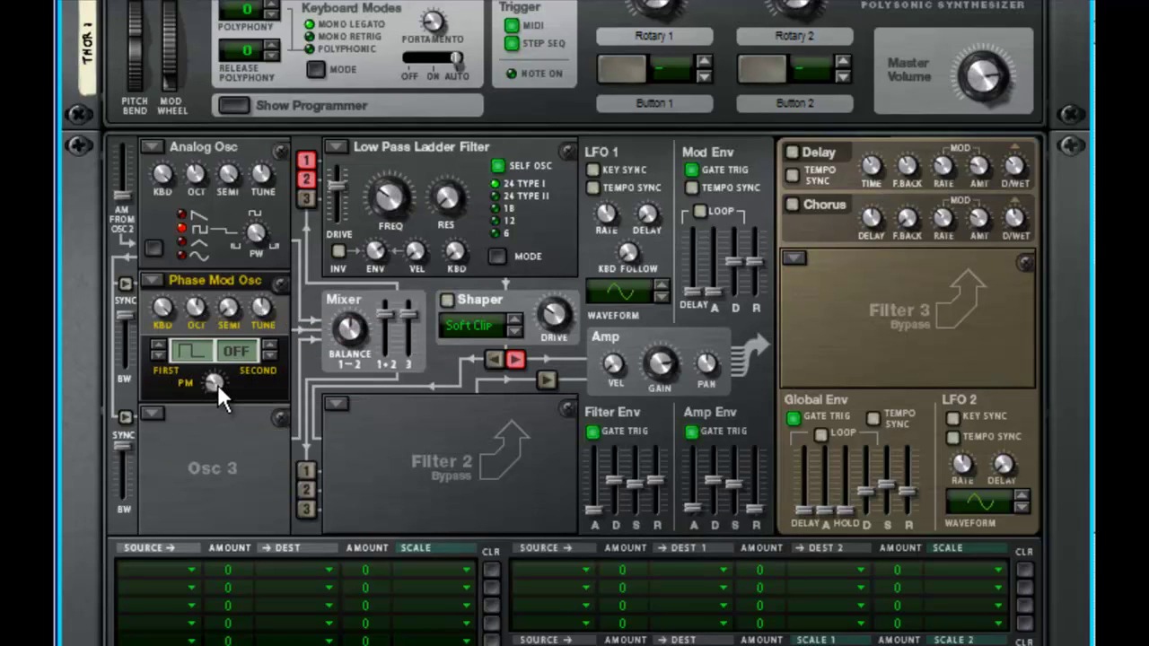
pyautogui.moveTo(217, 384); pyautogui.dragTo(211, 348)
# Switch the Shaper on in Saturate mode, drive about 31, and set amp gain to -3.7 dB
pyautogui.click(513, 330)
pyautogui.click(511, 314)
pyautogui.click(519, 329)
pyautogui.click(521, 328)
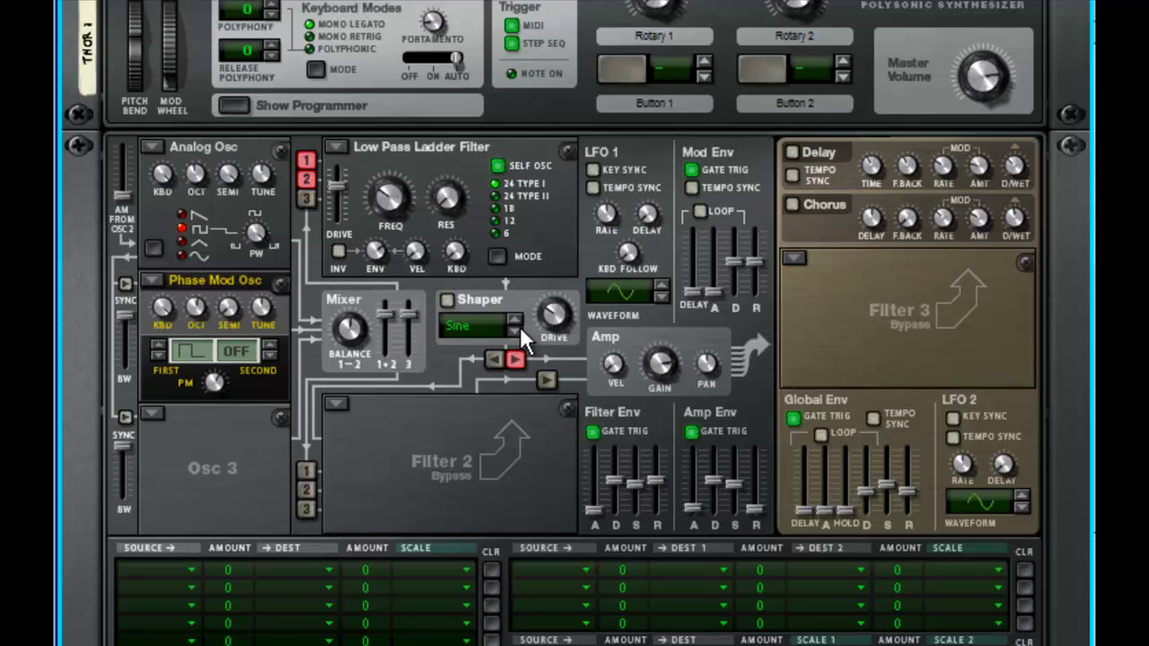
pyautogui.click(448, 301)
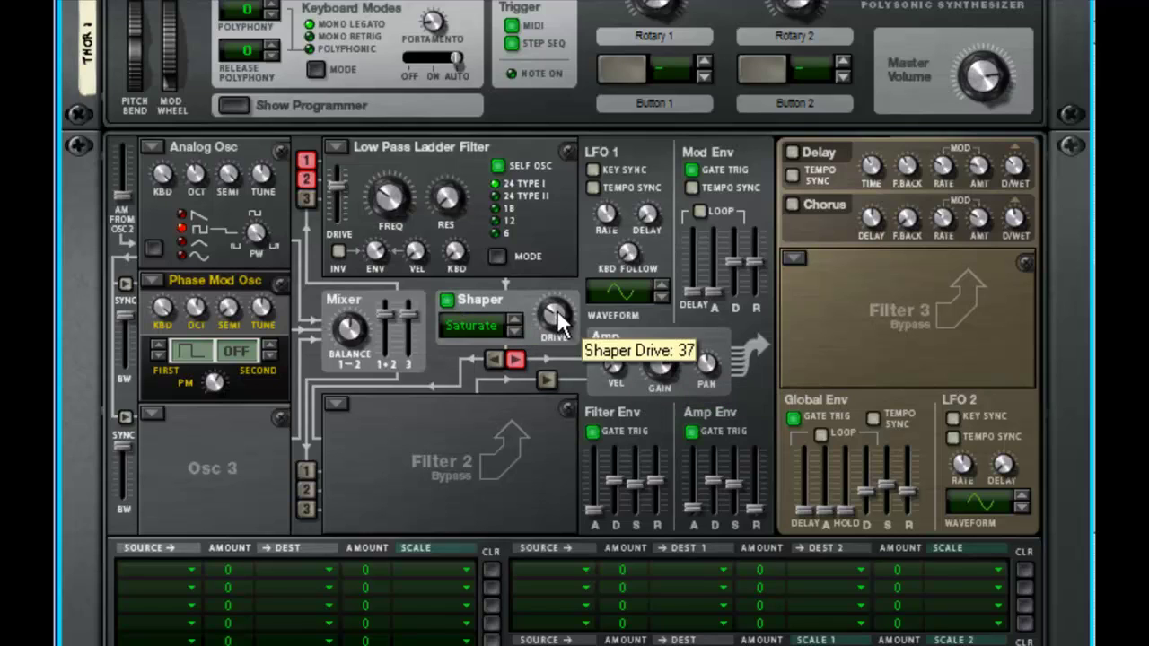
pyautogui.scroll(-4, 553, 314)
pyautogui.scroll(1, 553, 312)
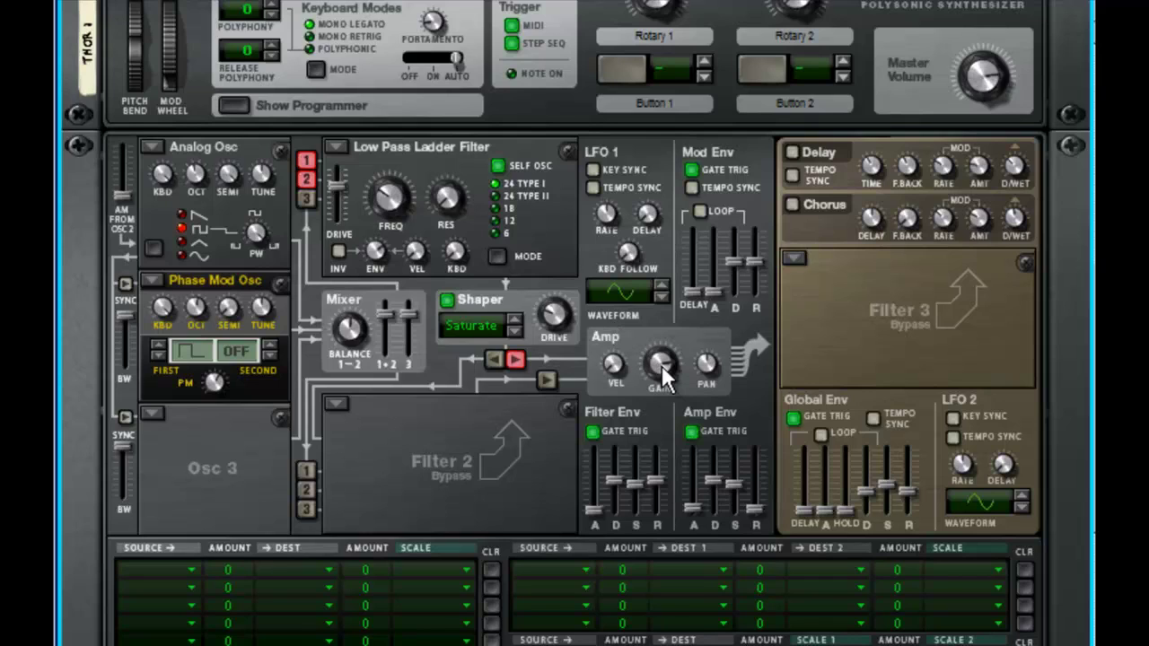
pyautogui.scroll(3, 662, 361)
# Give LFO 1 a square waveform with key sync and tempo sync on
pyautogui.moveTo(659, 239)
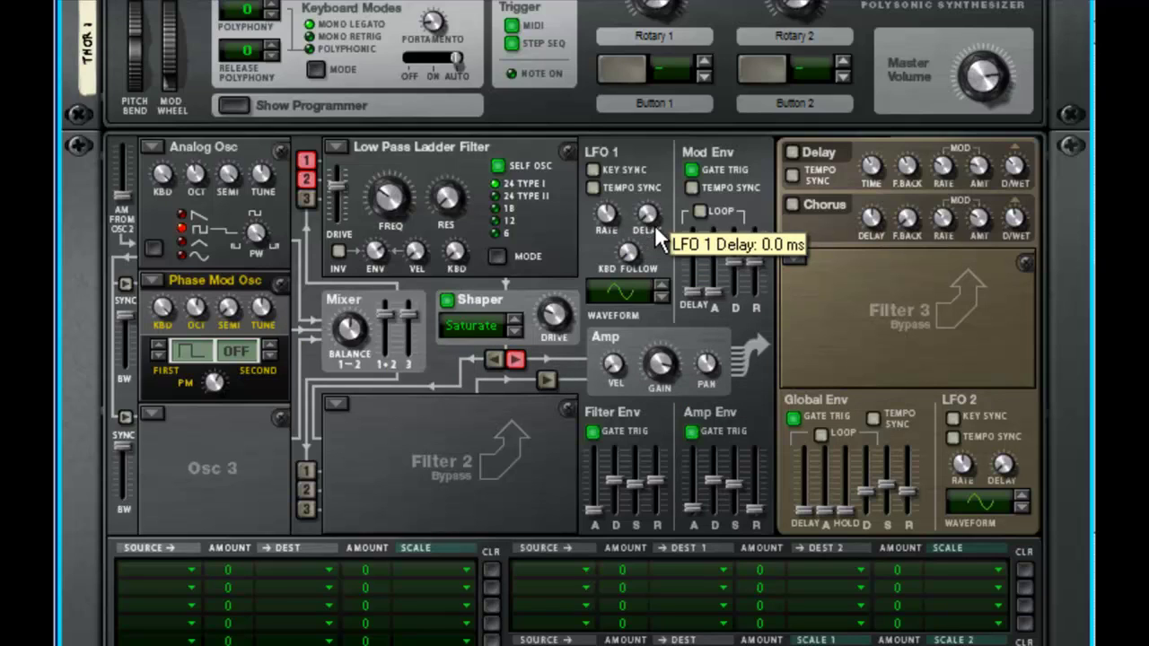
pyautogui.click(661, 287)
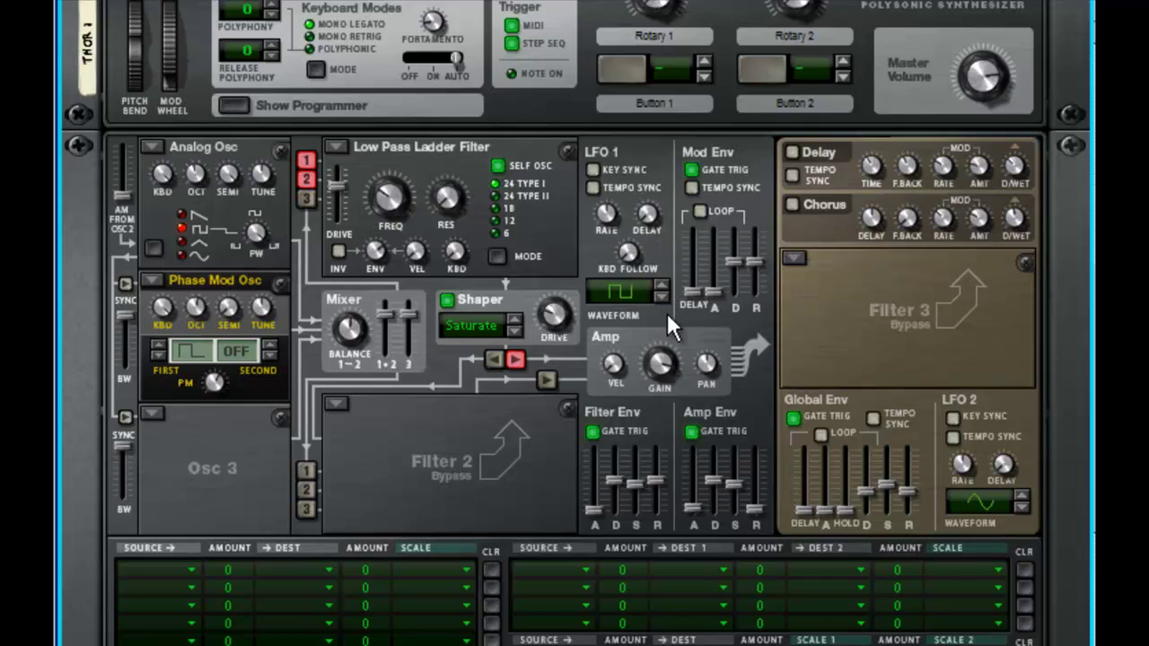
pyautogui.click(593, 169)
pyautogui.click(594, 187)
# Turn on the tempo-synced delay with dry/wet 14 and feedback 82
pyautogui.click(794, 153)
pyautogui.click(793, 175)
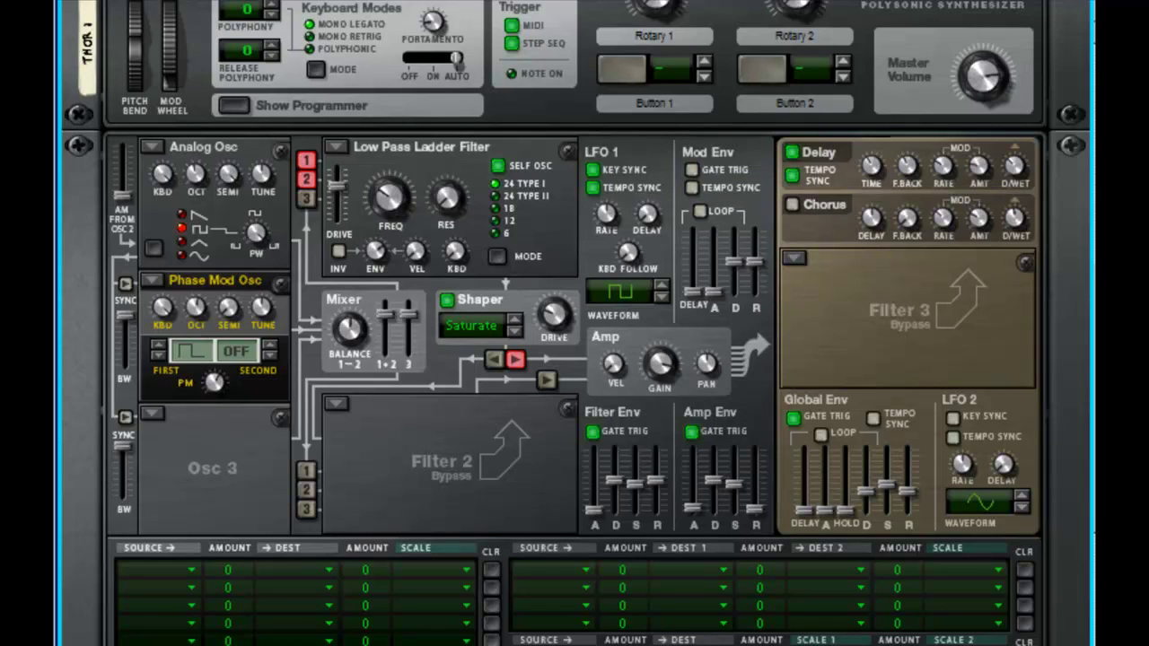
pyautogui.moveTo(1016, 169); pyautogui.dragTo(1015, 201)
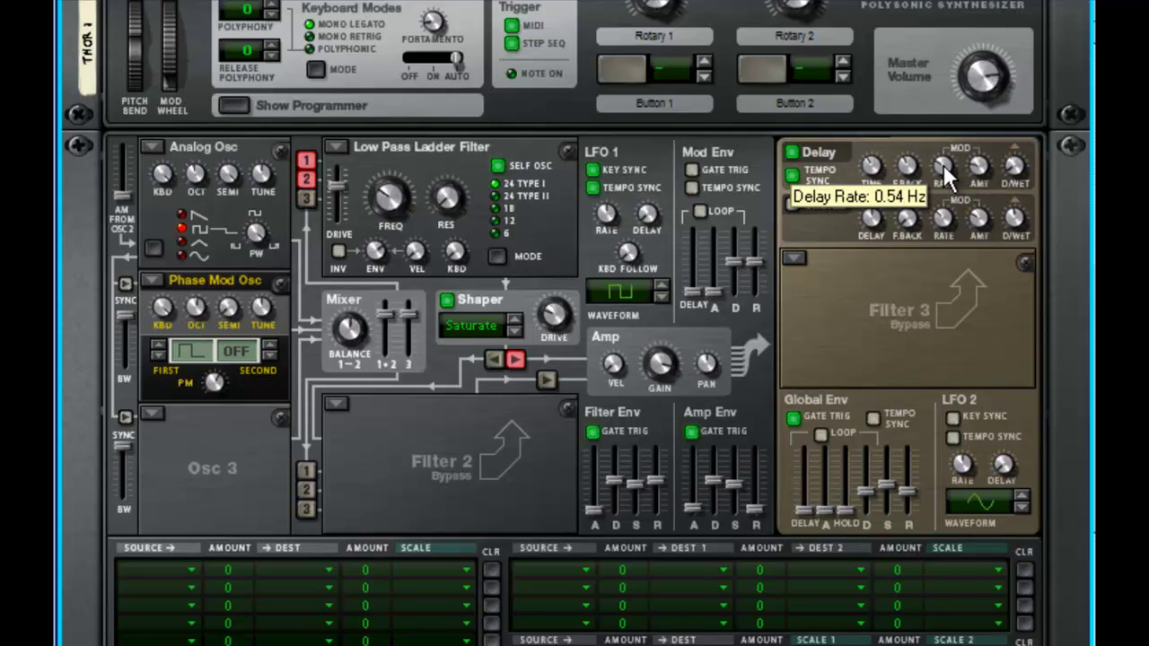
pyautogui.moveTo(909, 162); pyautogui.dragTo(876, 199)
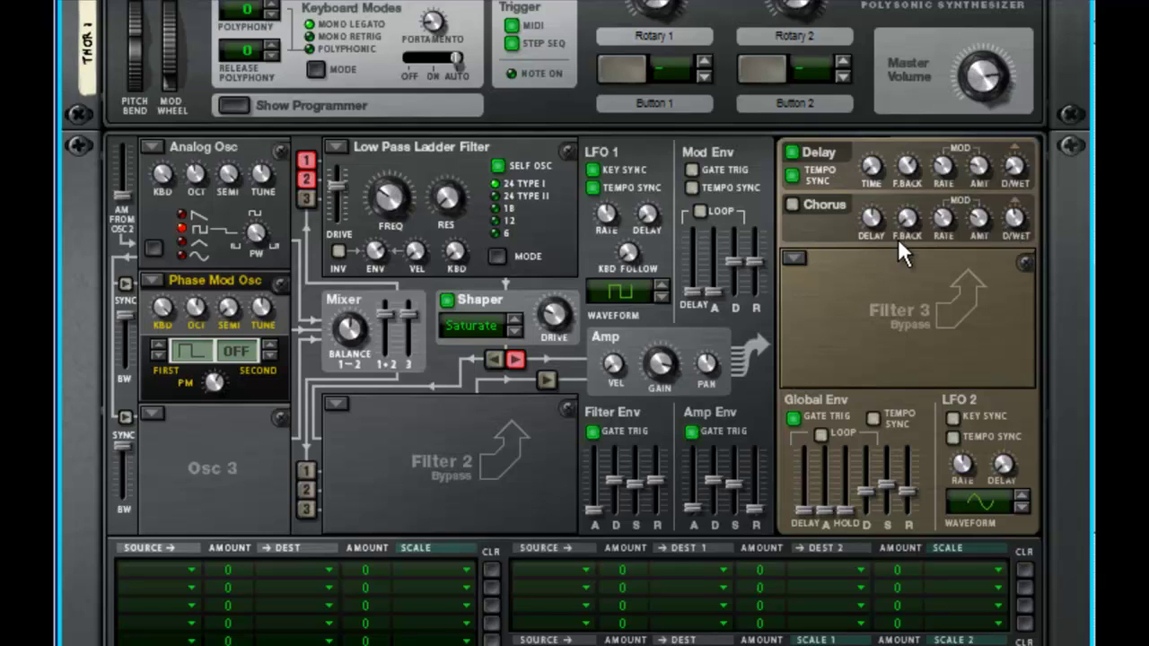
# Enable chorus with wet 40, feedback about 22, delay 9.8 ms; set filter envelope decay to 4.35 s
pyautogui.click(792, 203)
pyautogui.moveTo(1015, 218); pyautogui.dragTo(1022, 254)
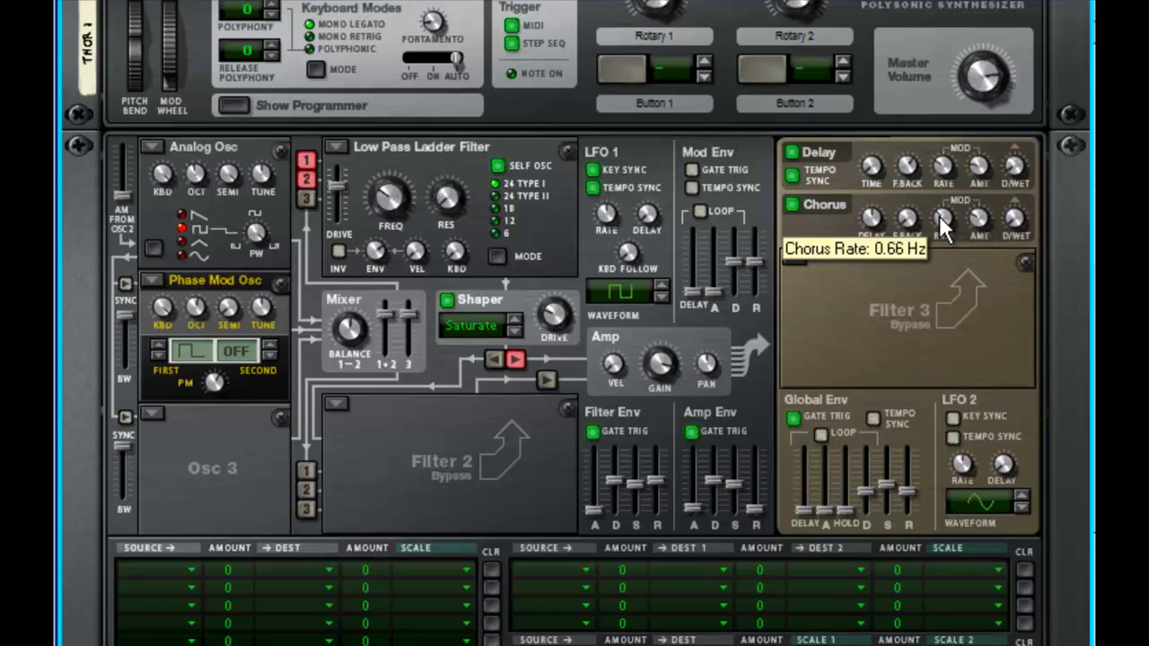
pyautogui.moveTo(905, 221); pyautogui.dragTo(871, 230)
pyautogui.moveTo(1016, 218)
pyautogui.mouseDown()
pyautogui.moveTo(1026, 237)
pyautogui.moveTo(1018, 232)
pyautogui.mouseUp()
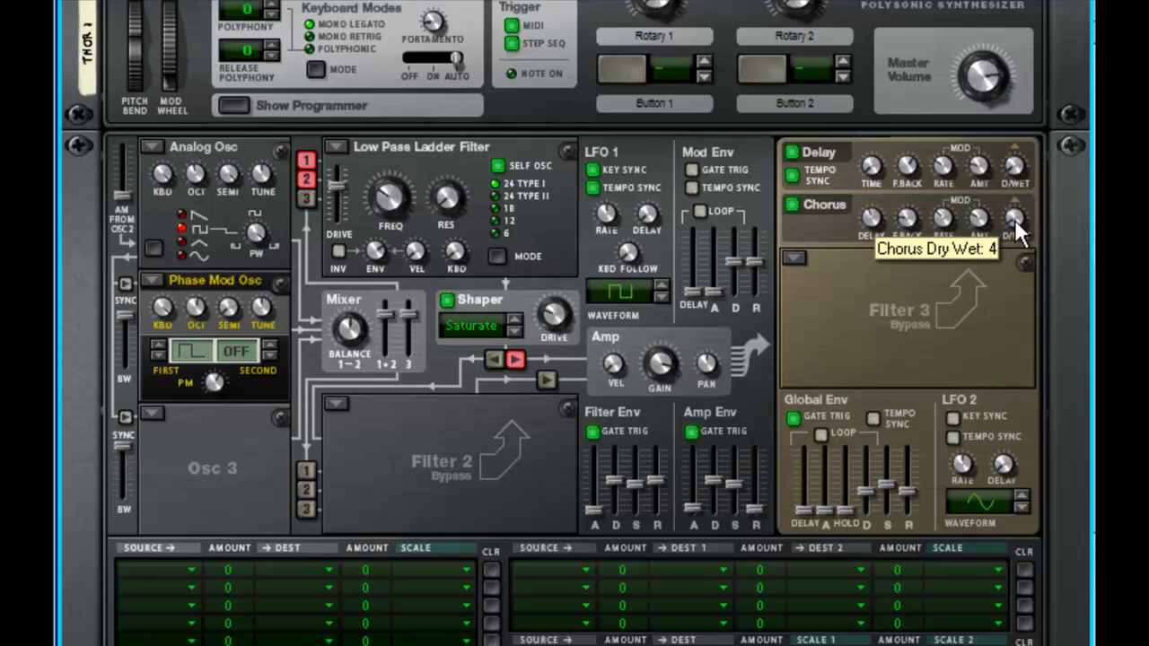
pyautogui.moveTo(614, 479); pyautogui.dragTo(657, 449)
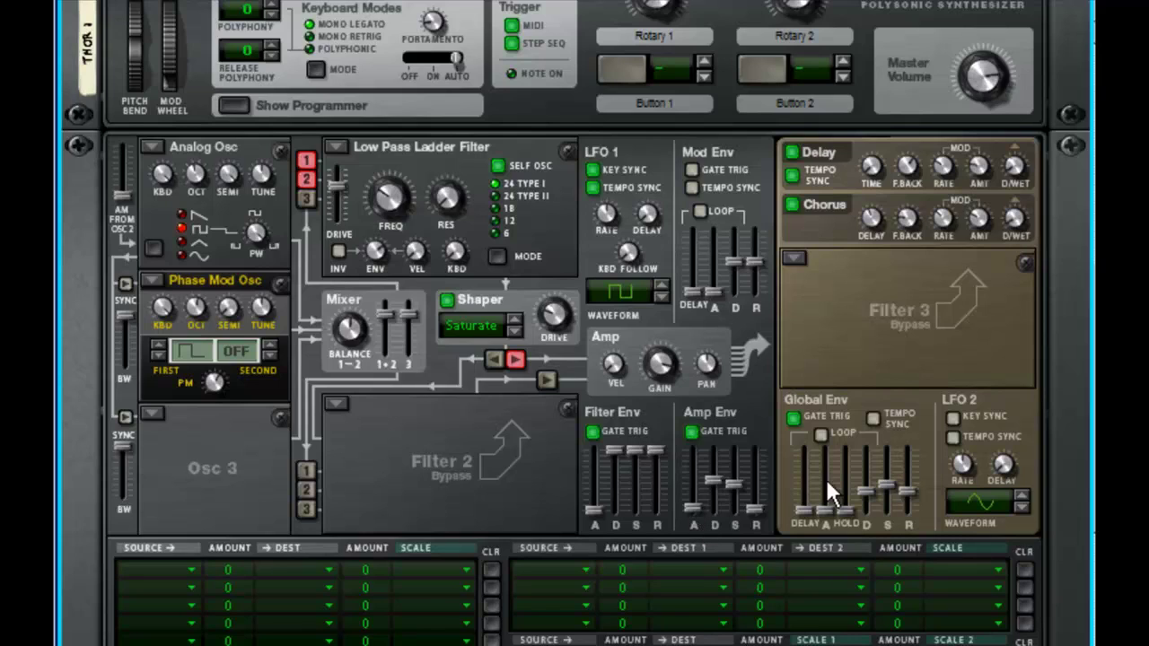
# Set the amp envelope to 47 ms attack, 1.09 s decay, -13.7 dB sustain, 1.33 s release
pyautogui.moveTo(692, 509); pyautogui.dragTo(694, 501)
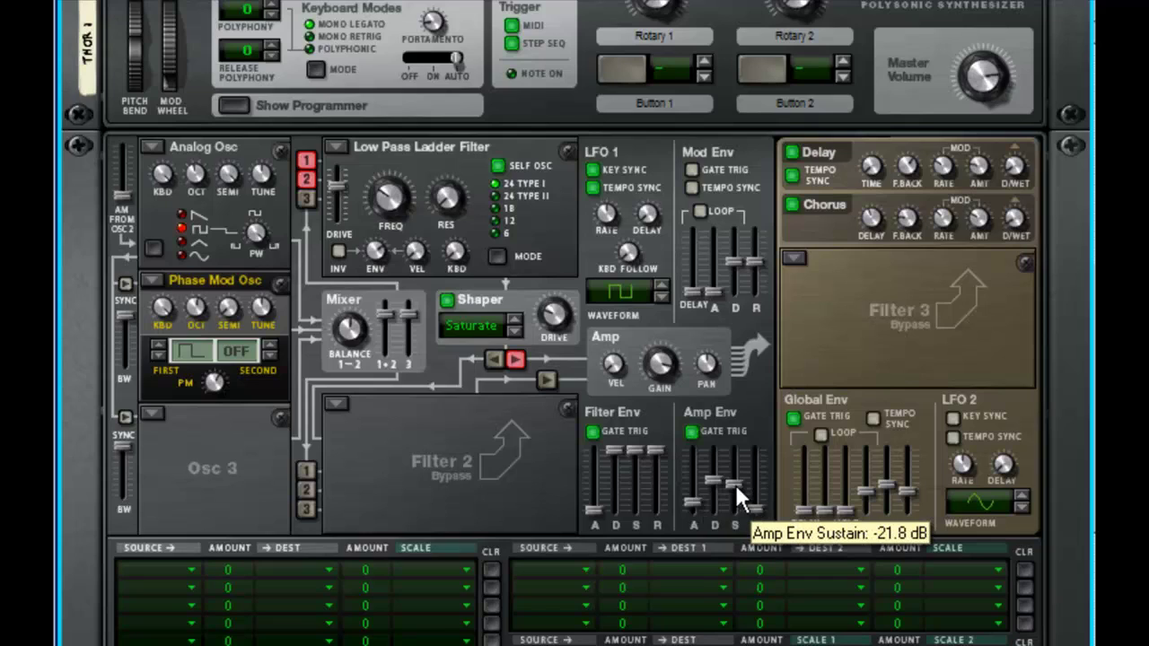
pyautogui.moveTo(707, 481)
pyautogui.mouseDown()
pyautogui.moveTo(708, 494)
pyautogui.moveTo(713, 487)
pyautogui.mouseUp()
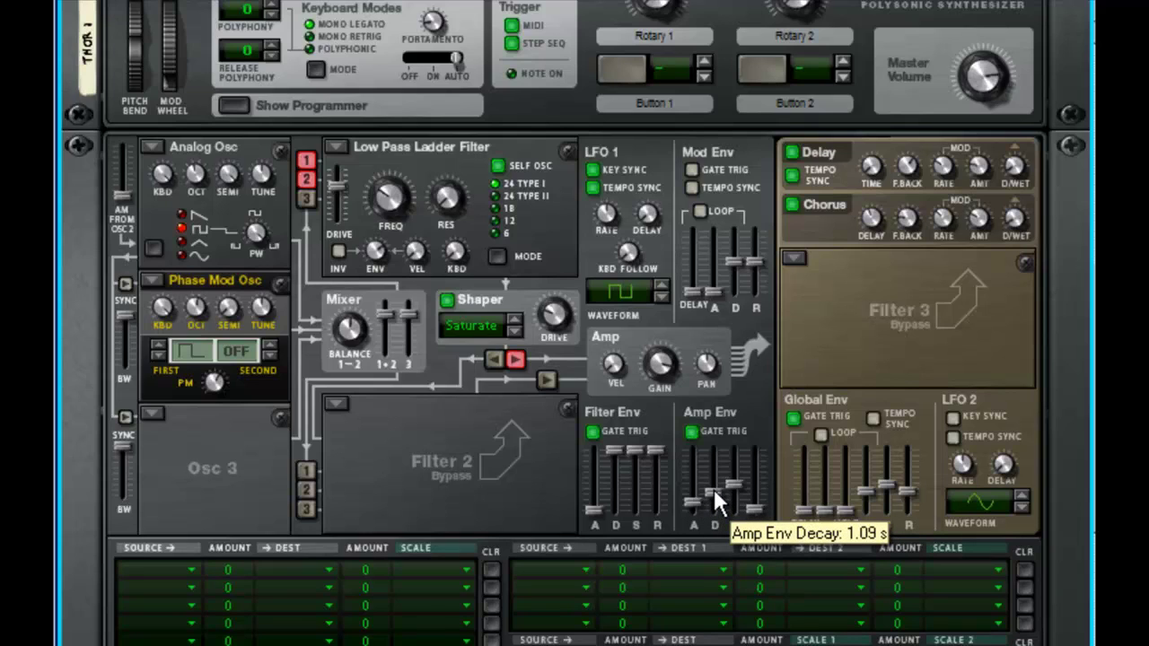
pyautogui.moveTo(732, 480); pyautogui.dragTo(756, 501)
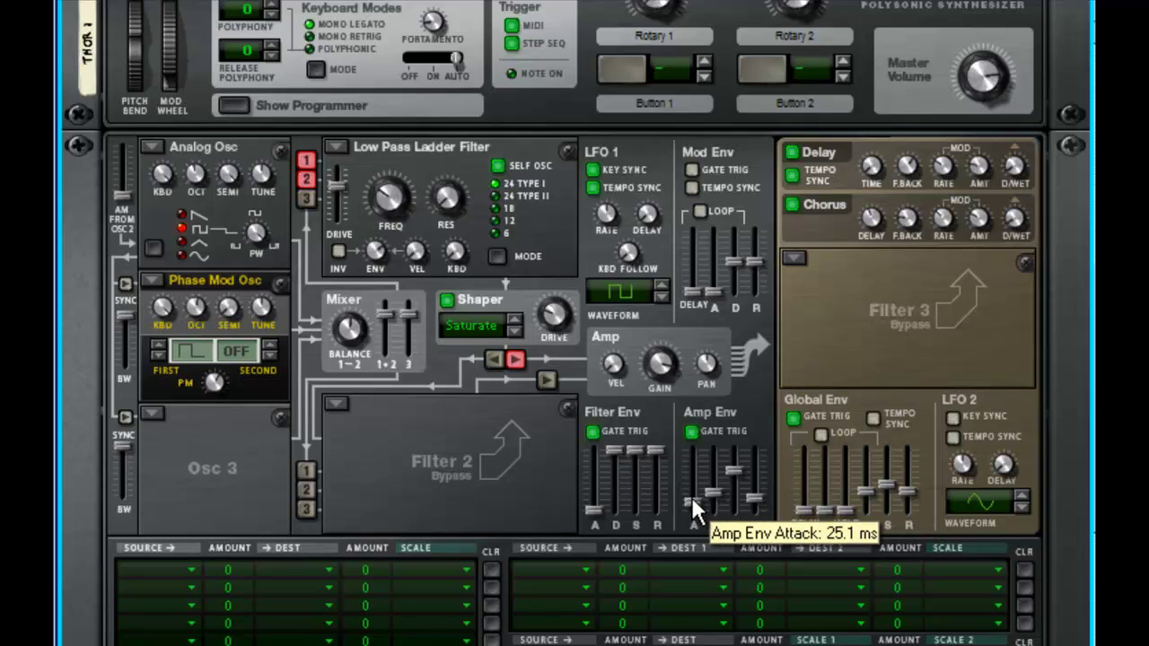
pyautogui.moveTo(690, 495); pyautogui.dragTo(690, 507)
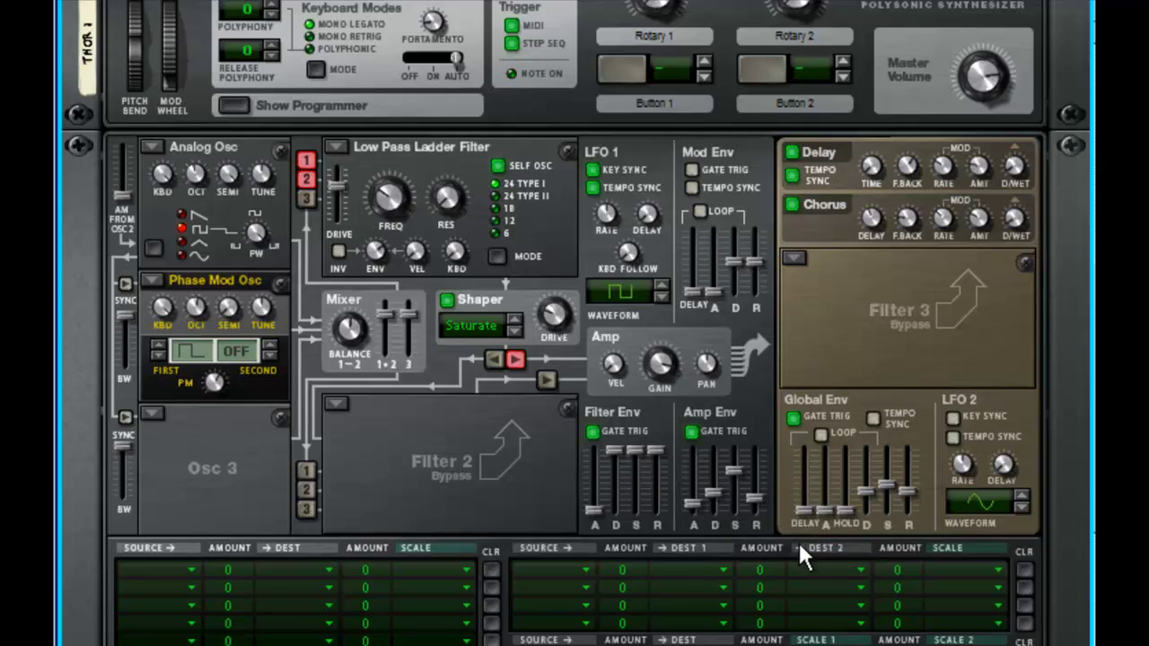
pyautogui.moveTo(758, 500); pyautogui.dragTo(744, 492)
# Scroll the rack down past Thor's step sequencer to reveal the empty space below
pyautogui.scroll(-5, 405, 495)
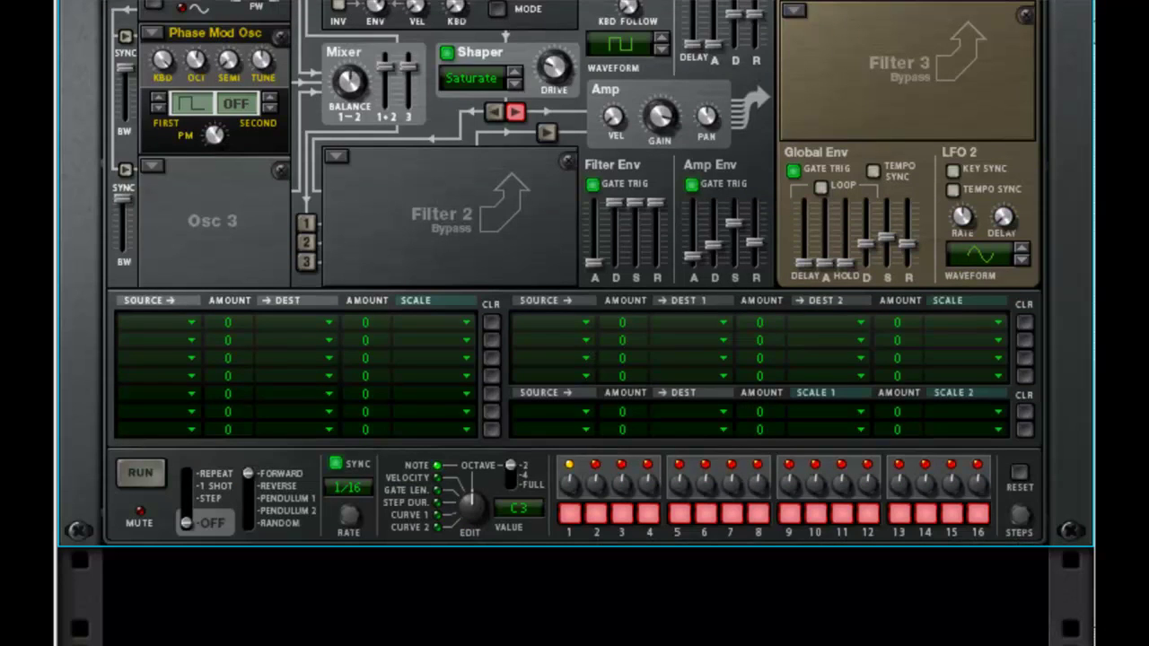
pyautogui.scroll(-3, 346, 597)
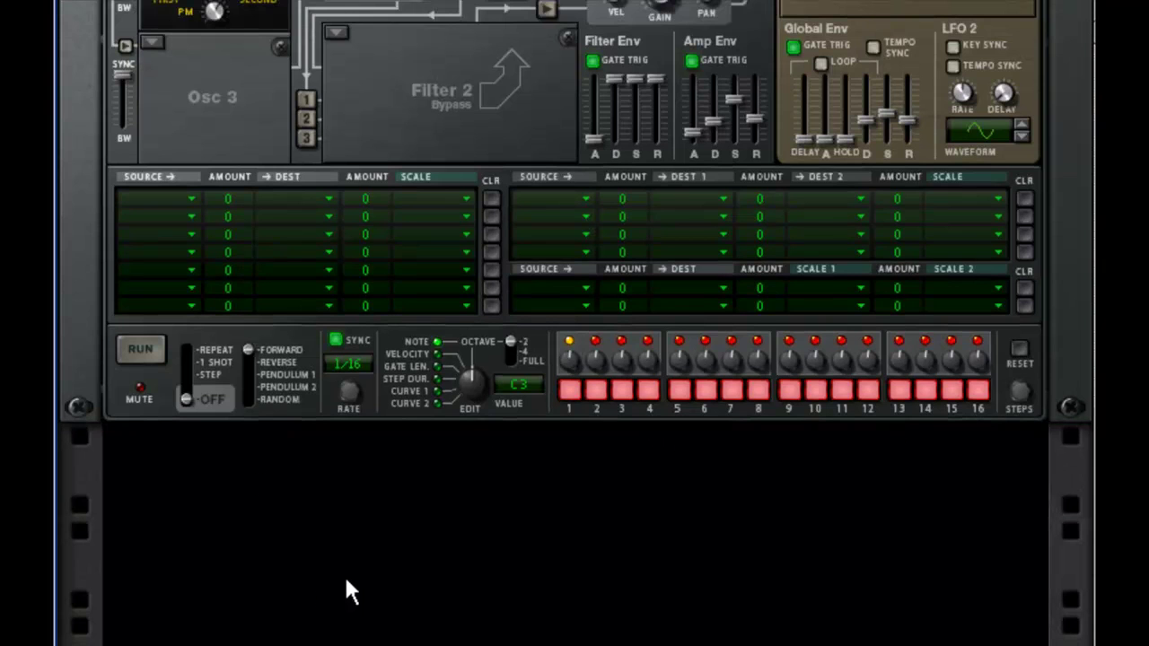
pyautogui.scroll(10, 350, 591)
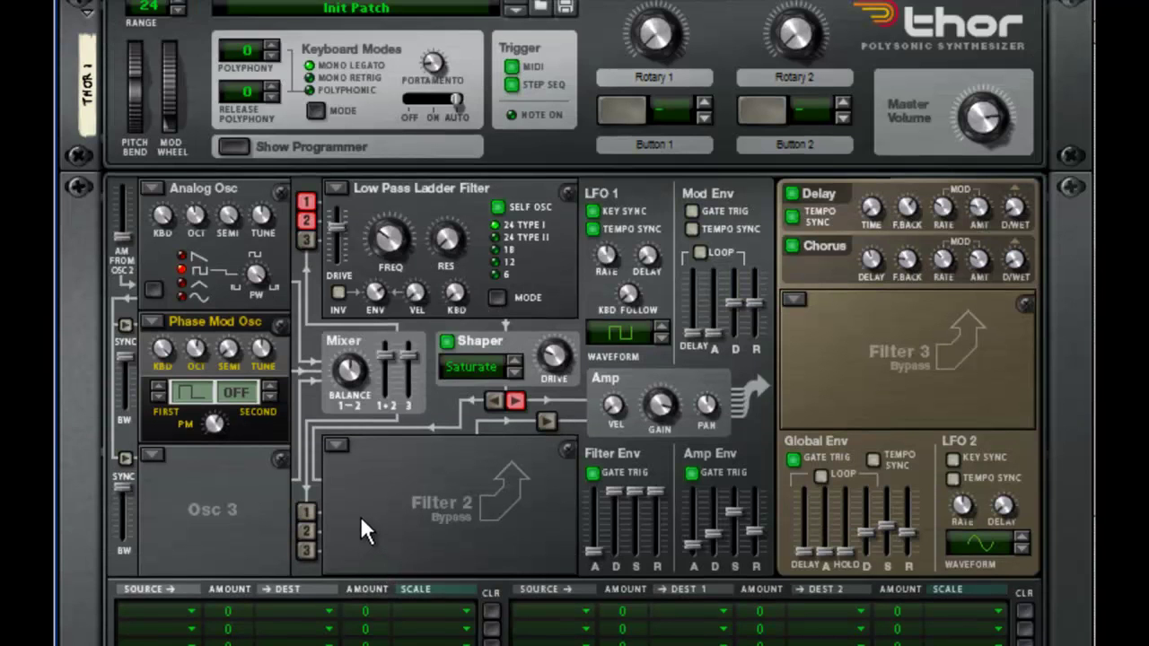
pyautogui.scroll(-10, 359, 514)
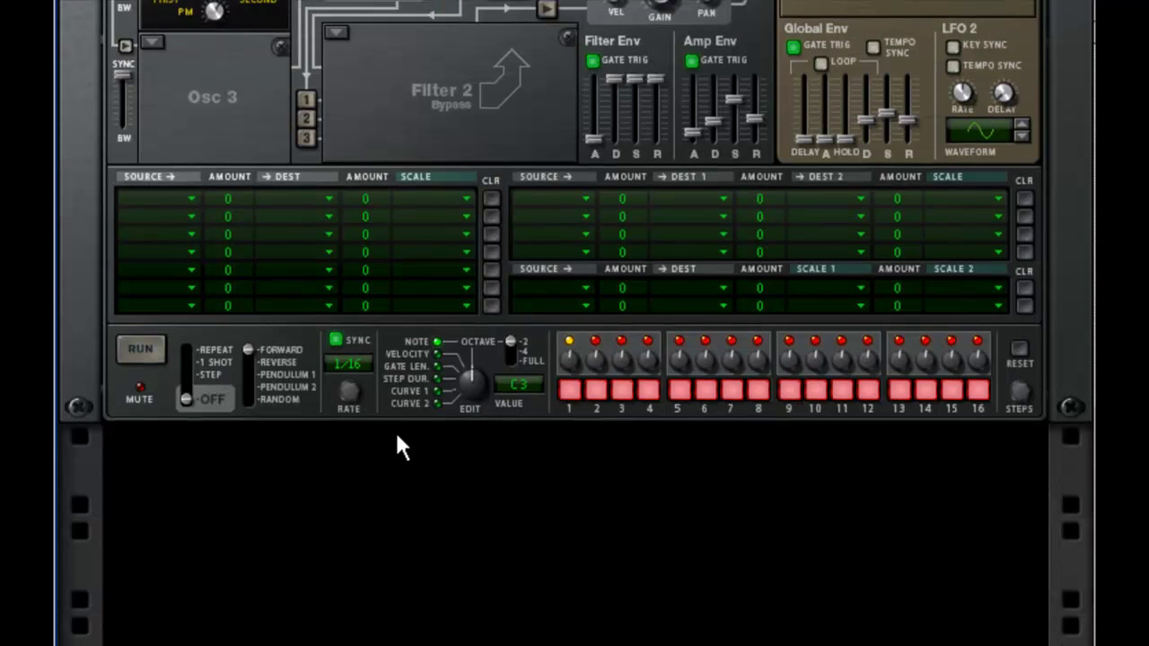
# Add a Scream 4 under Thor and set its damage type to Tube
pyautogui.rightClick(291, 471)
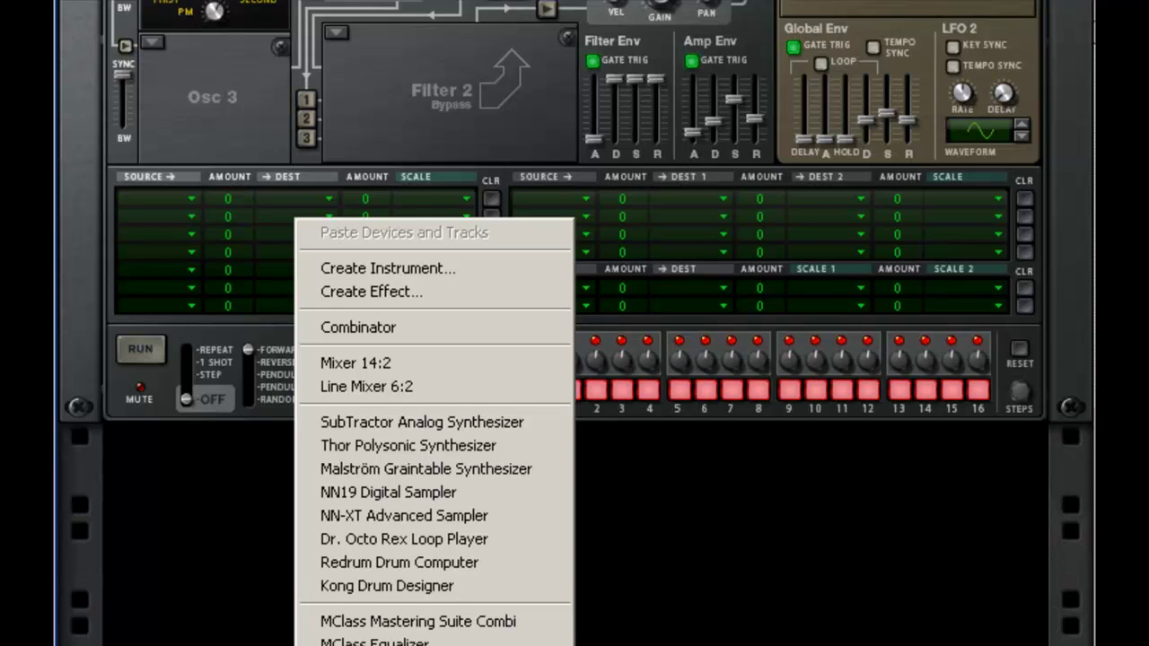
pyautogui.click(404, 642)
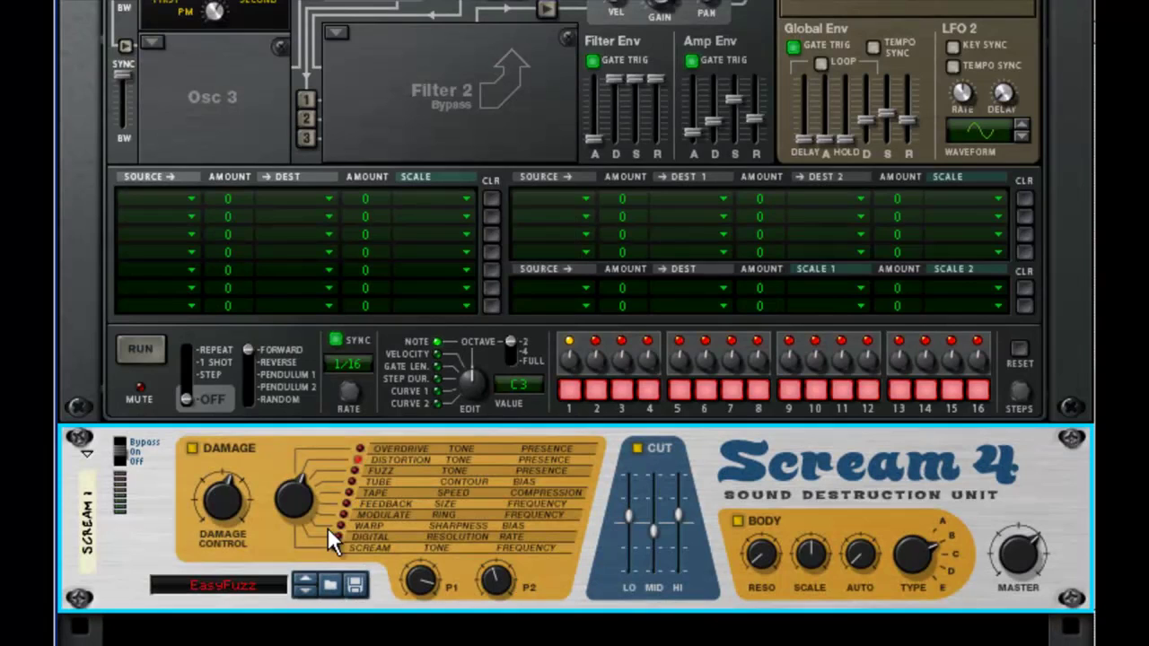
pyautogui.click(350, 481)
# Lower the Scream 4 damage to 34, cut highs to -7, and remove body resonance
pyautogui.moveTo(205, 506); pyautogui.dragTo(200, 533)
pyautogui.moveTo(680, 517); pyautogui.dragTo(680, 526)
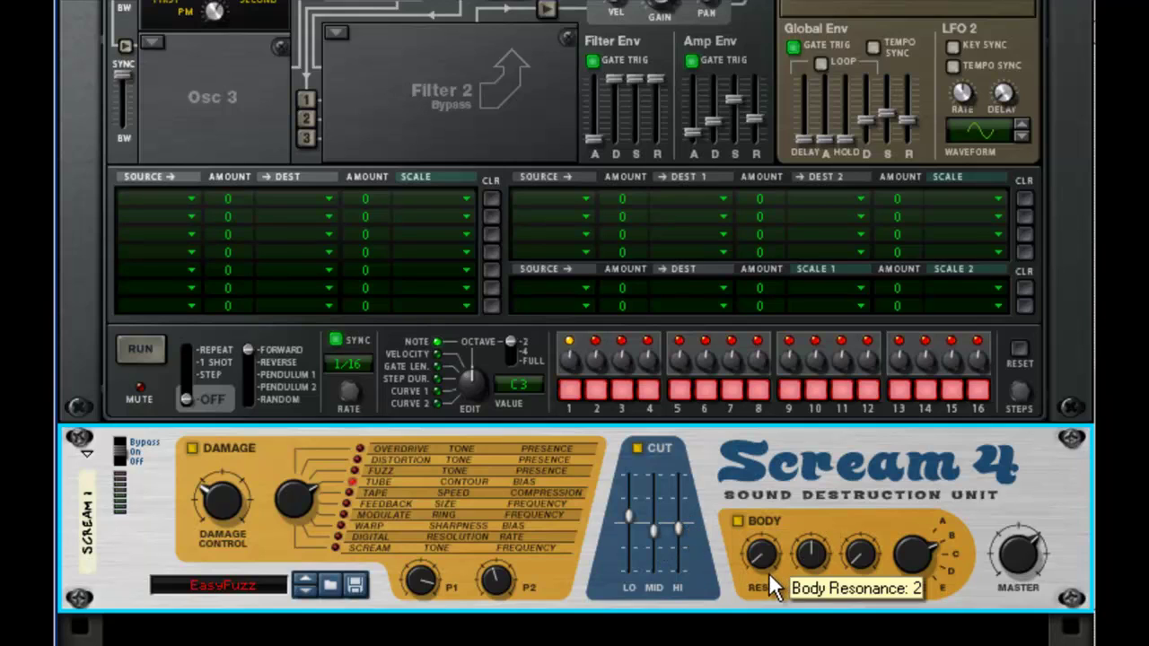
pyautogui.moveTo(768, 573); pyautogui.dragTo(811, 545)
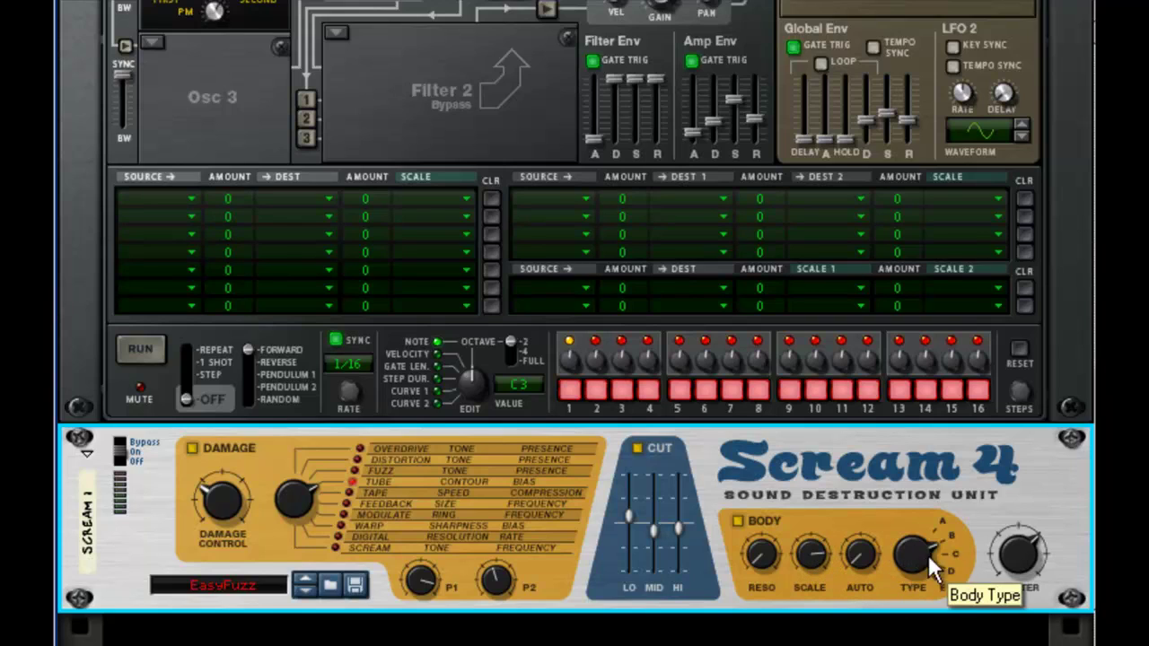
# Toggle the Scream 4 through off and bypass, leaving it switched on
pyautogui.moveTo(1020, 565)
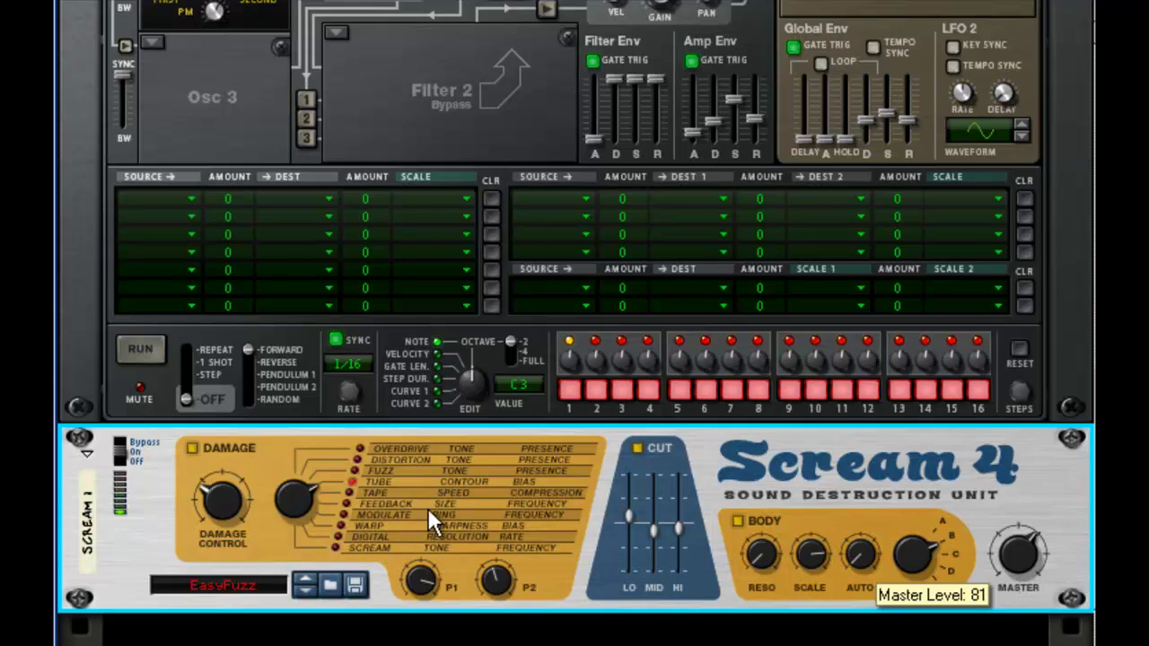
pyautogui.click(122, 460)
pyautogui.click(120, 440)
pyautogui.click(118, 449)
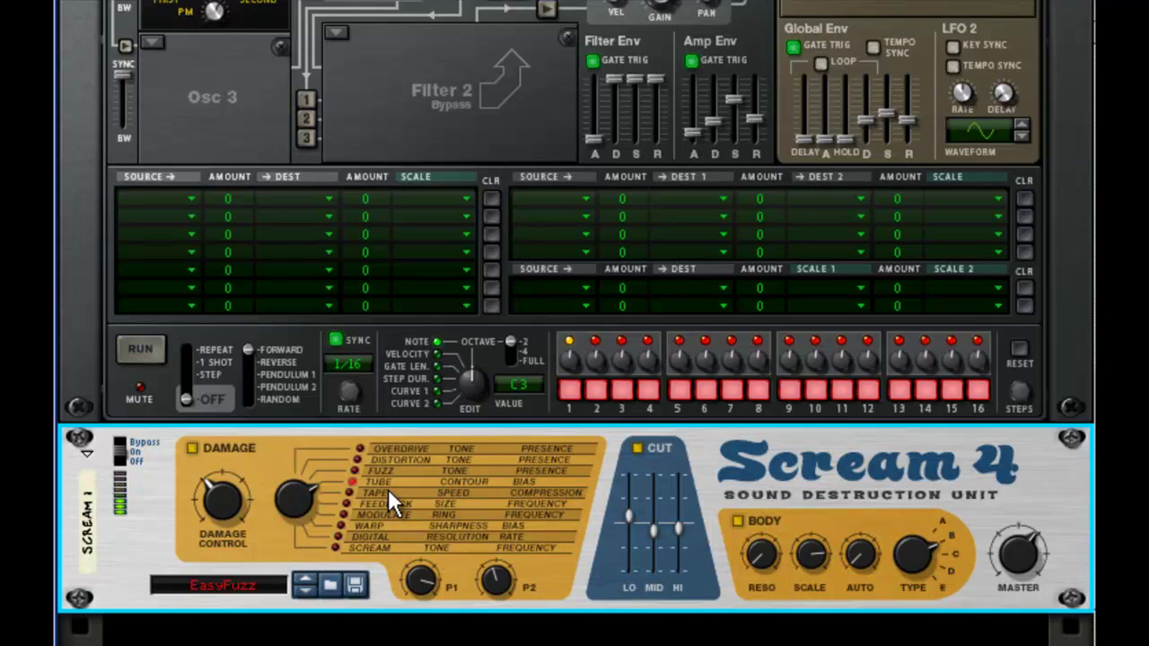
pyautogui.scroll(-5, 825, 368)
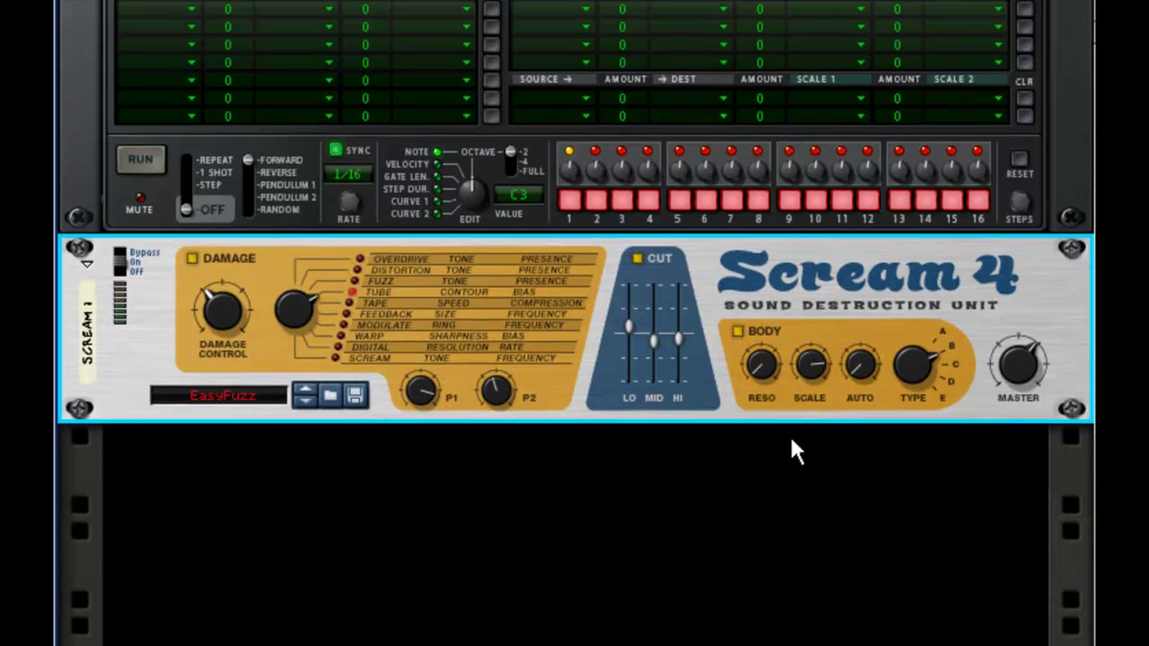
# Add an RV7000 under Scream 4 with dry/wet 40, Hi EQ -22, HF damp 55, decay 53
pyautogui.rightClick(310, 472)
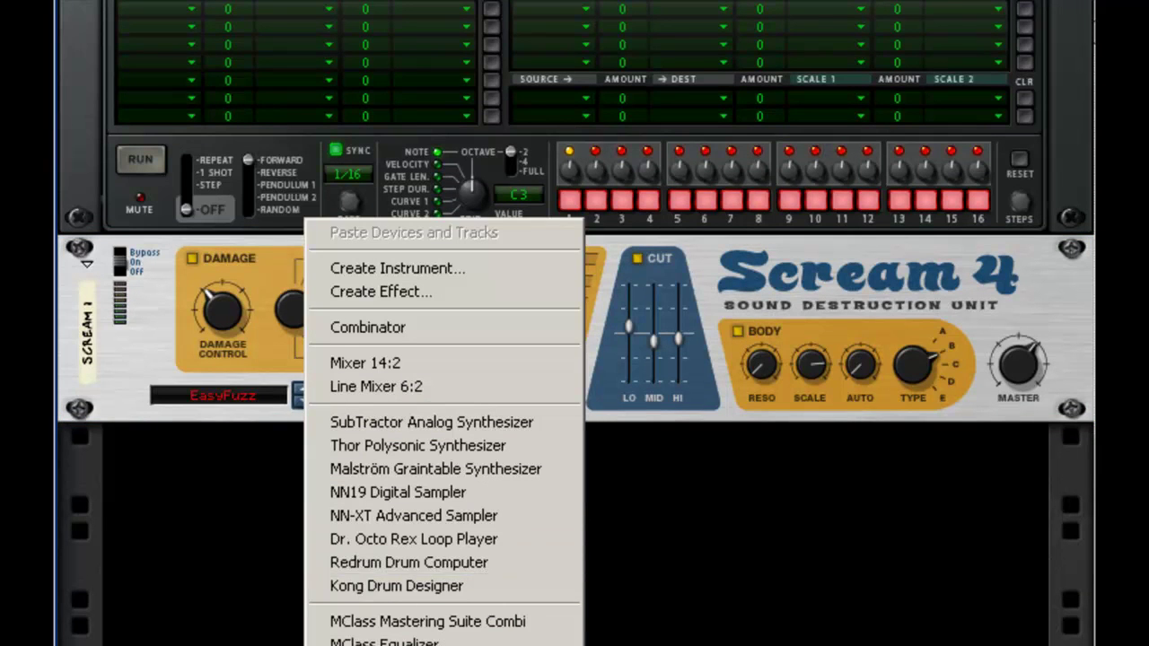
pyautogui.click(386, 643)
pyautogui.moveTo(899, 476); pyautogui.dragTo(909, 539)
pyautogui.moveTo(781, 475); pyautogui.dragTo(778, 483)
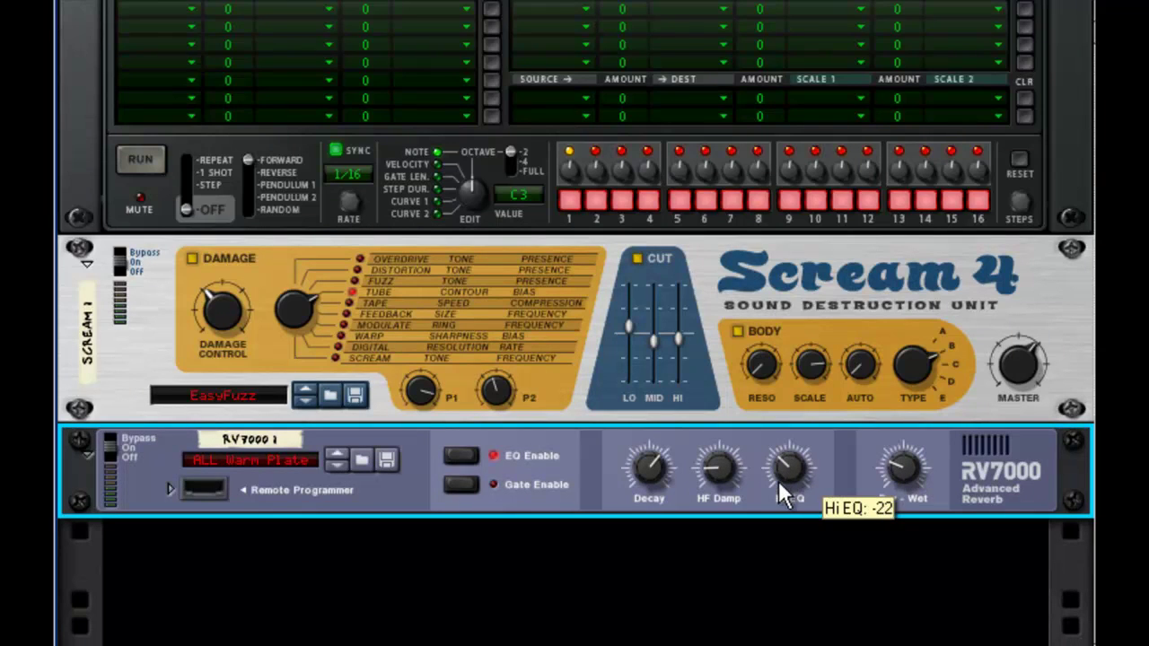
pyautogui.moveTo(709, 471)
pyautogui.mouseDown()
pyautogui.moveTo(716, 463)
pyautogui.moveTo(707, 469)
pyautogui.mouseUp()
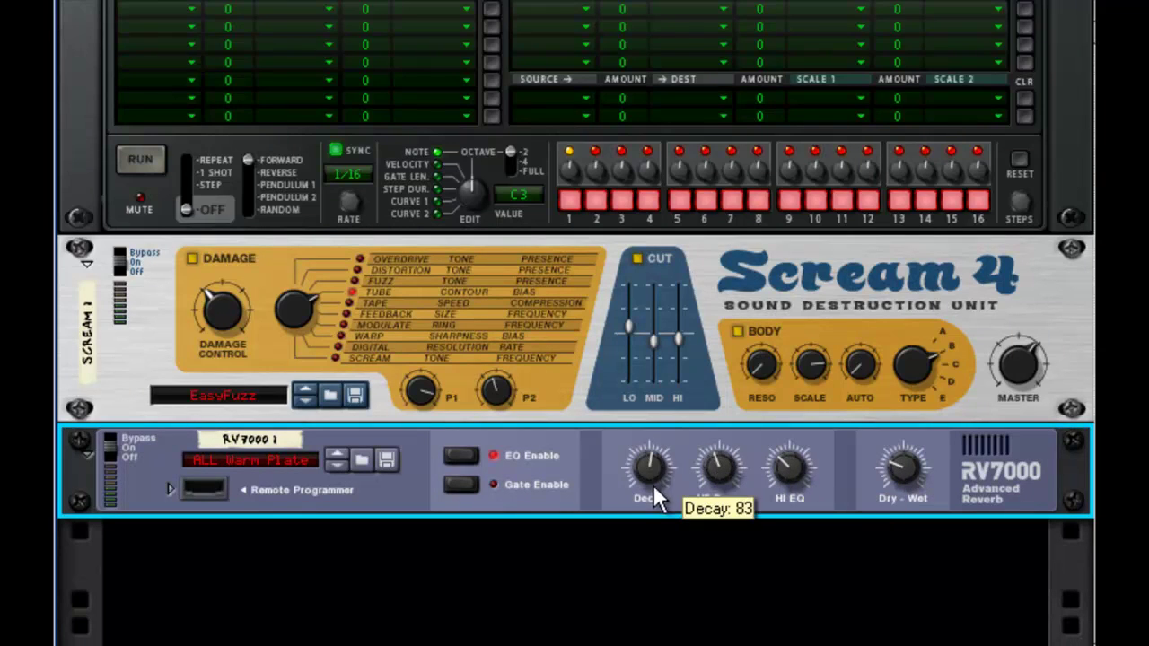
pyautogui.moveTo(654, 499); pyautogui.dragTo(665, 493)
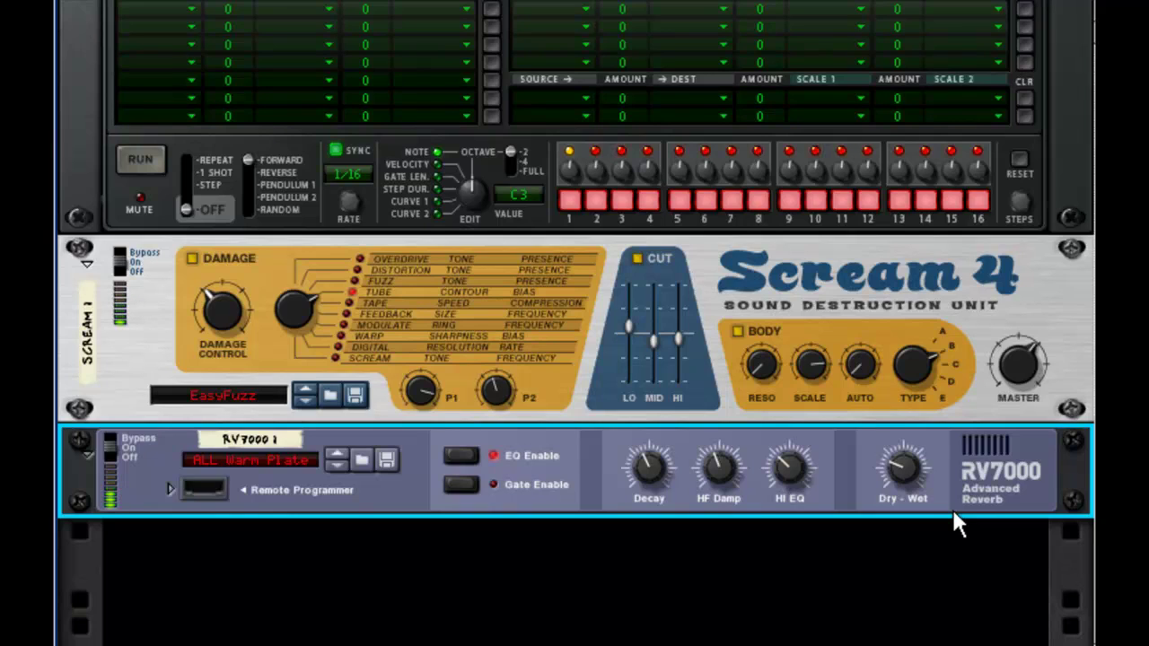
# Set the reverb dry/wet mix to 52 and decay to 63
pyautogui.moveTo(905, 469)
pyautogui.moveTo(904, 463); pyautogui.dragTo(901, 461)
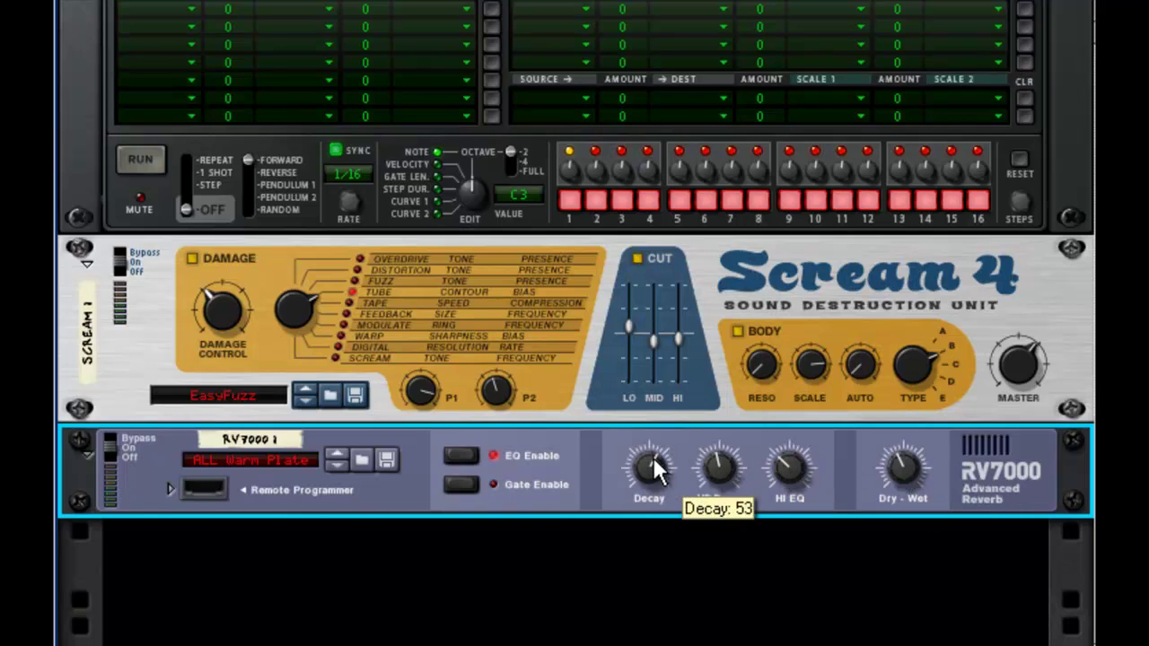
pyautogui.moveTo(653, 457); pyautogui.dragTo(653, 454)
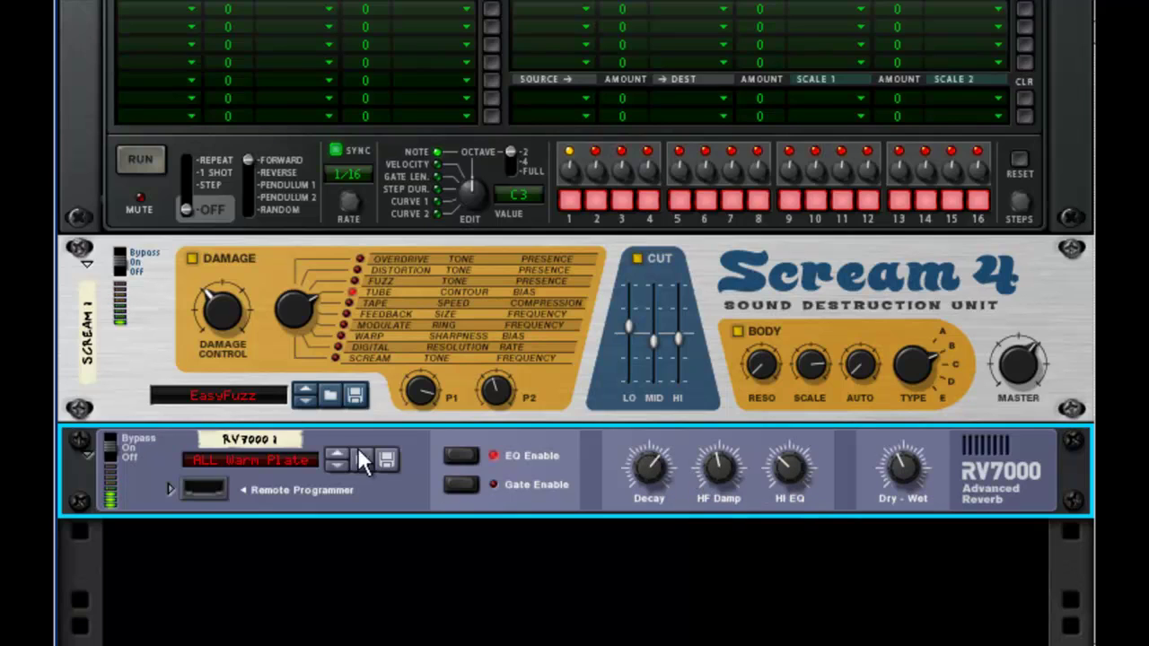
pyautogui.rightClick(166, 462)
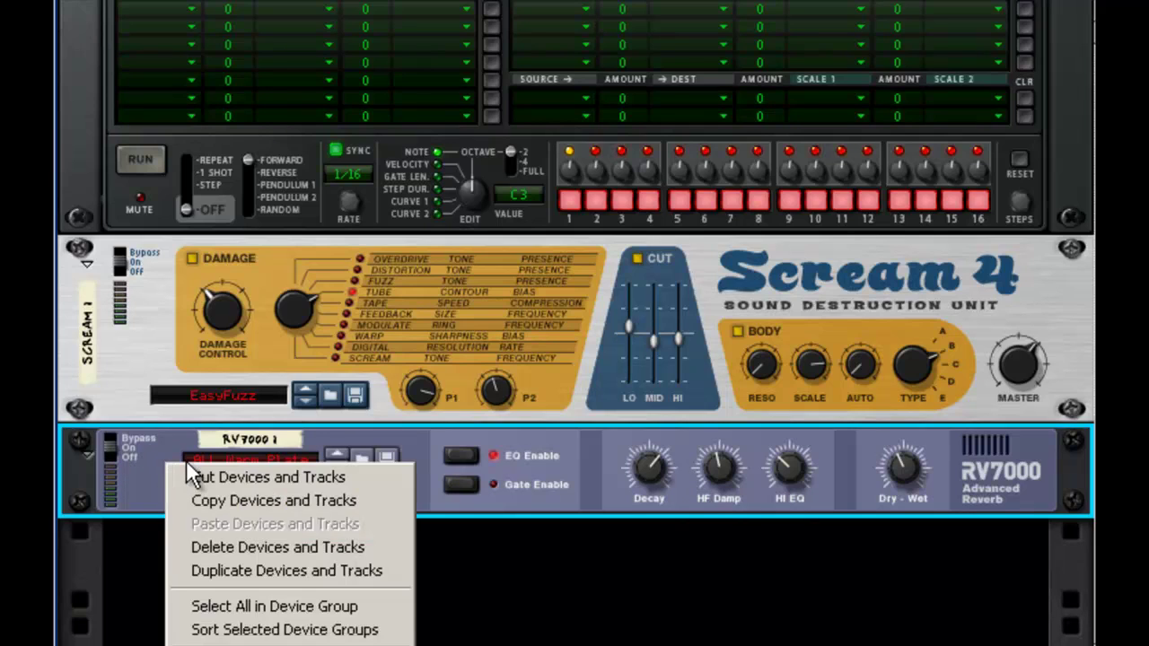
pyautogui.click(219, 555)
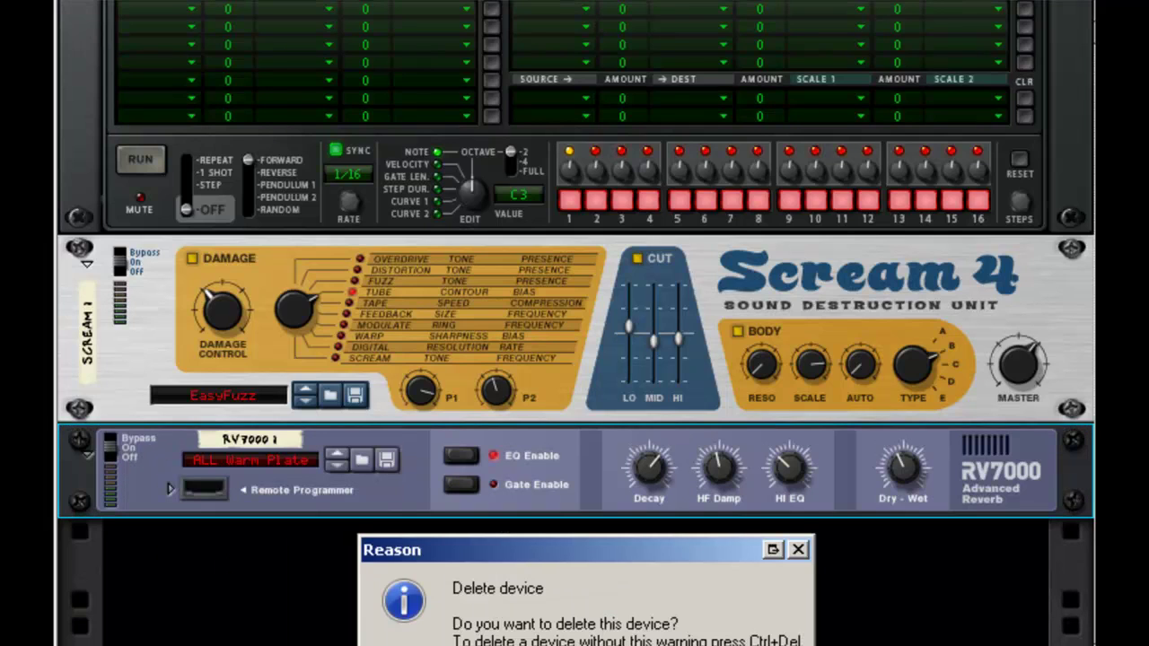
pyautogui.press('Escape')
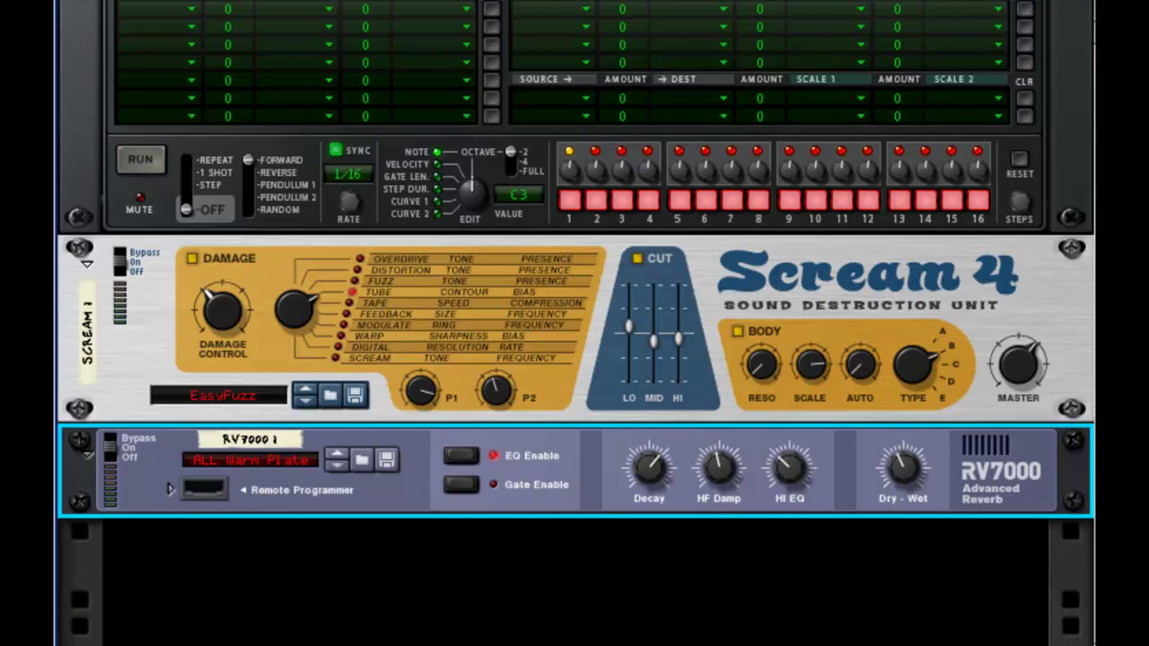